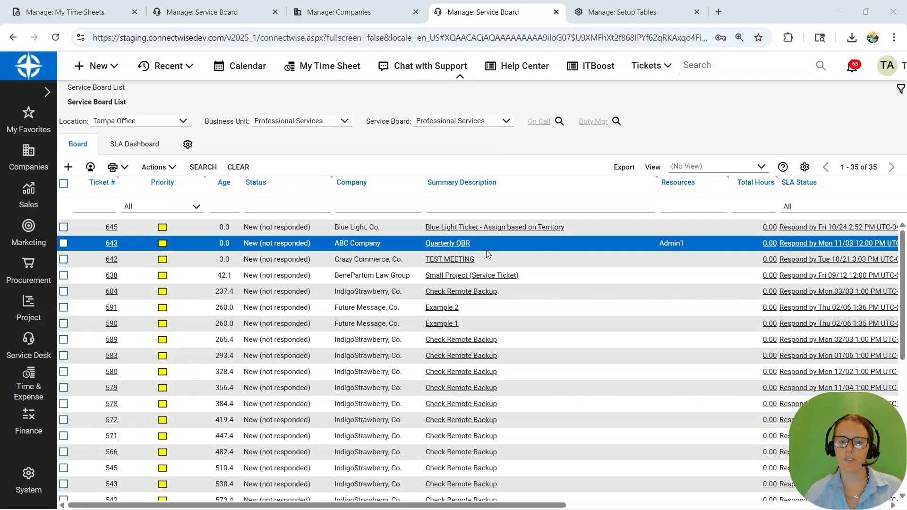
# Switch to the workflow browser tab, open the system's Setup Tables and search the table names for "*template"
pyautogui.hotkey('ctrl', '+')
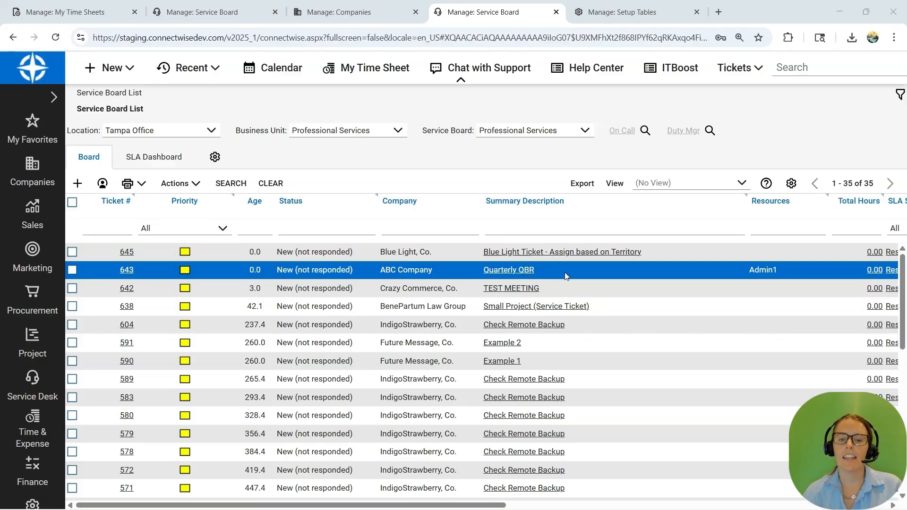
pyautogui.moveTo(566, 276)
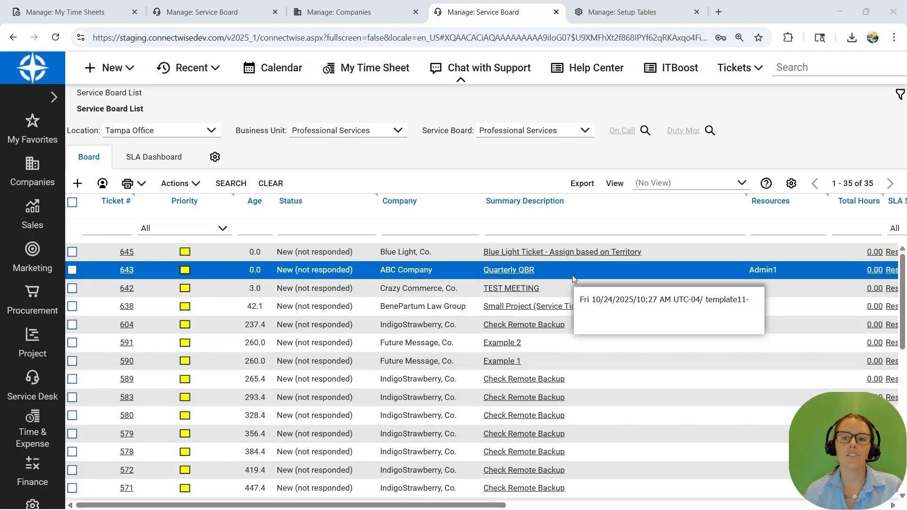
pyautogui.click(652, 14)
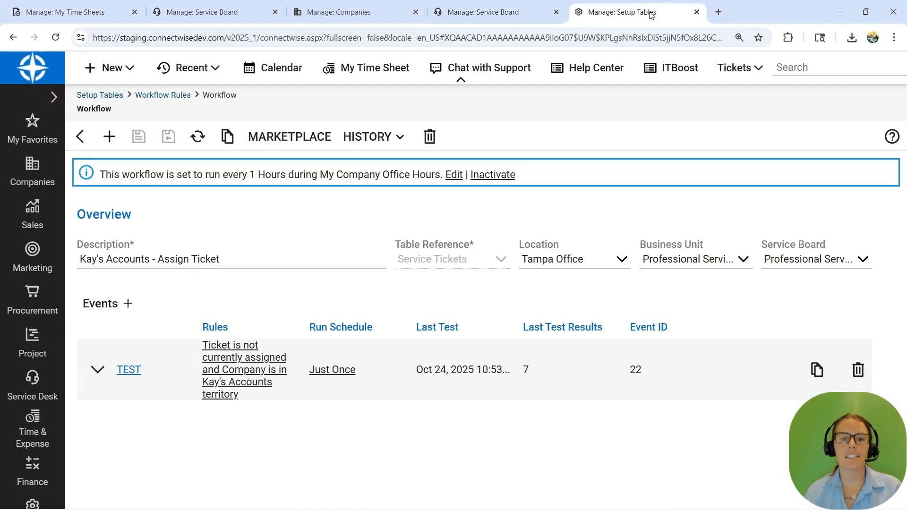
pyautogui.hotkey('ctrl', '-')
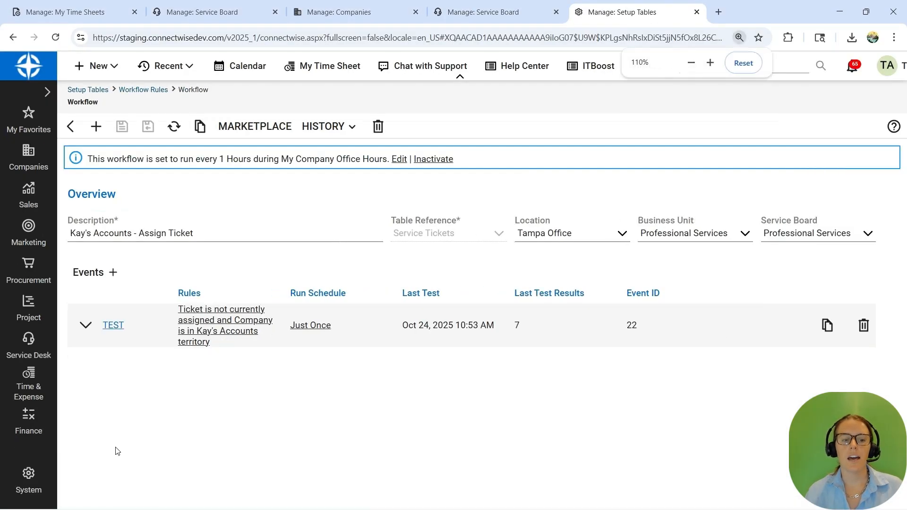
pyautogui.click(24, 484)
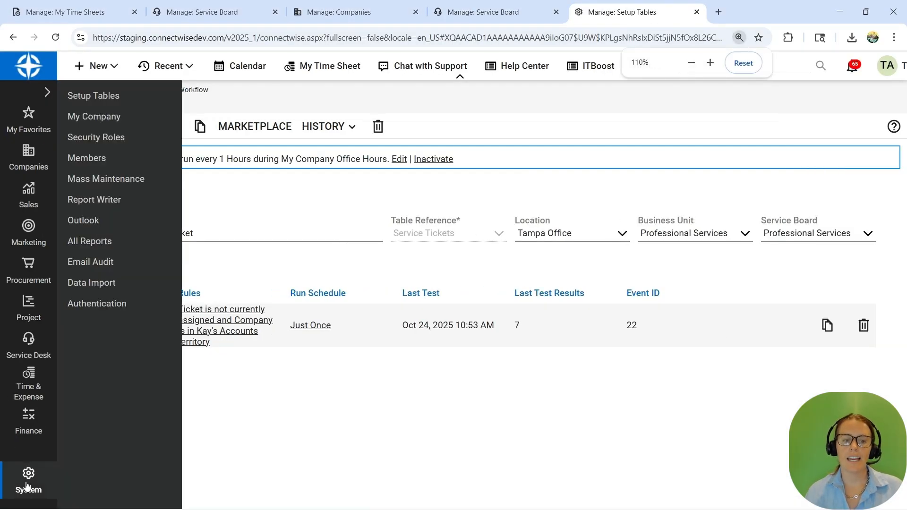
pyautogui.click(99, 100)
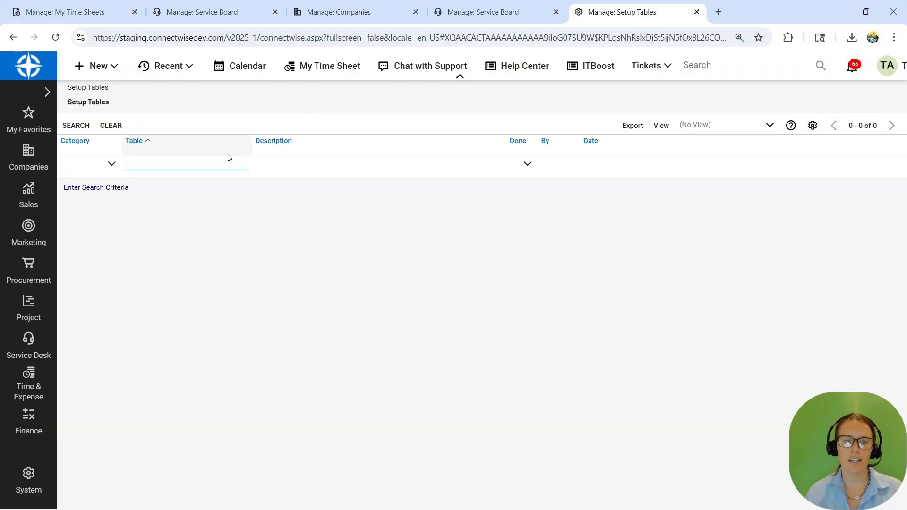
pyautogui.click(202, 164)
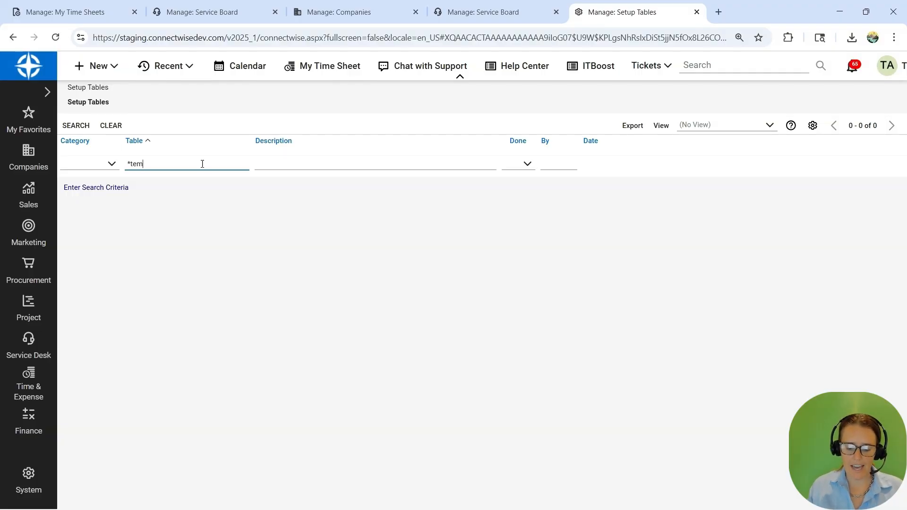
pyautogui.press('Return')
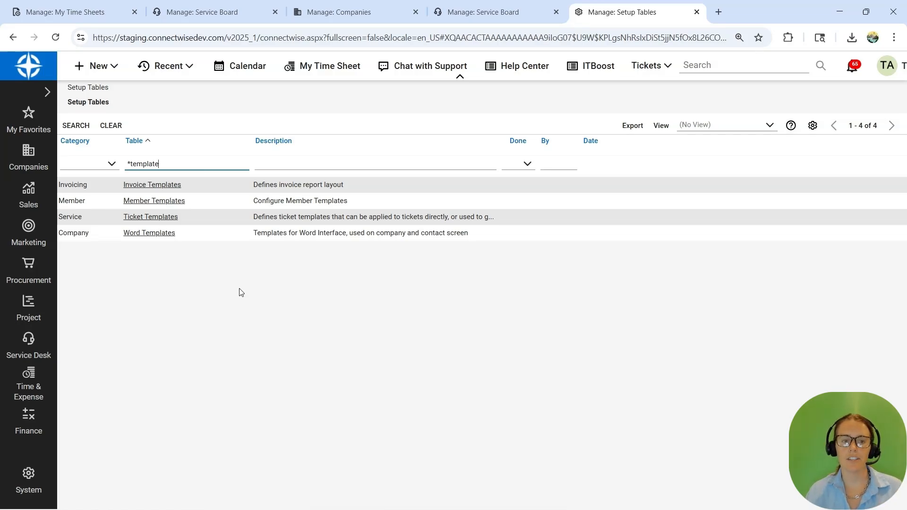
# Open the Ticket Templates setup table and view the standard QBR template
pyautogui.hotkey('ctrl', '+')
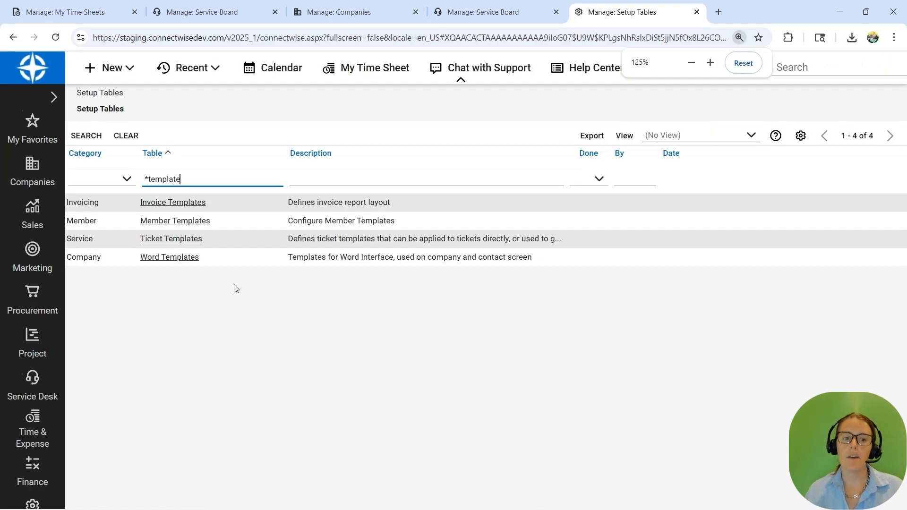
pyautogui.click(176, 242)
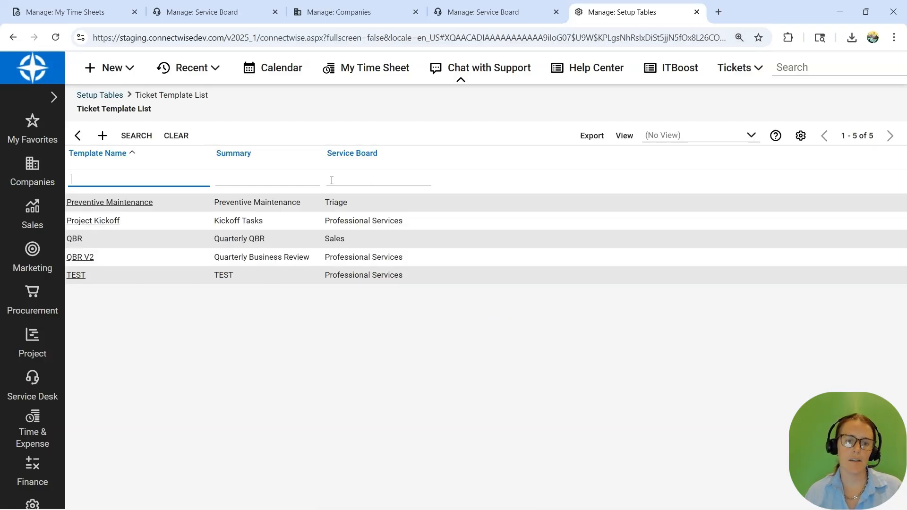
pyautogui.click(74, 239)
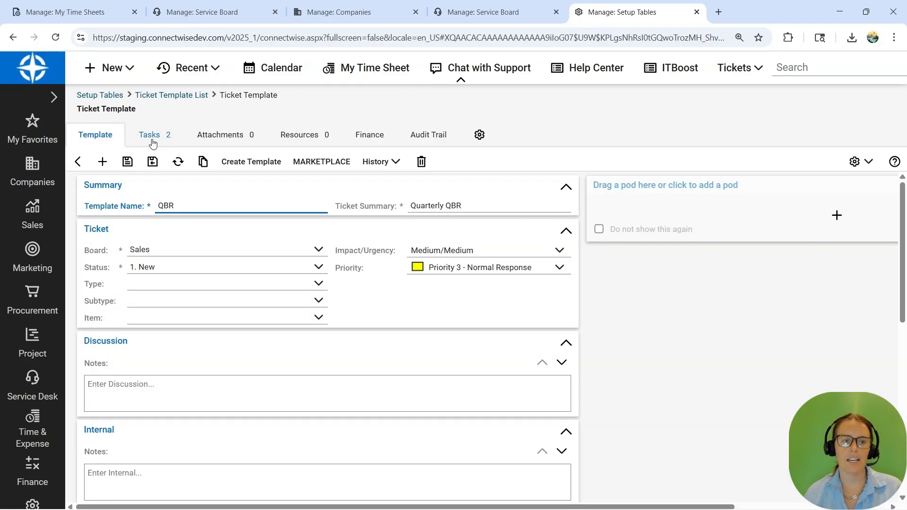
# List all active companies, open Future Message, Co. and go to its ticket templates
pyautogui.click(35, 169)
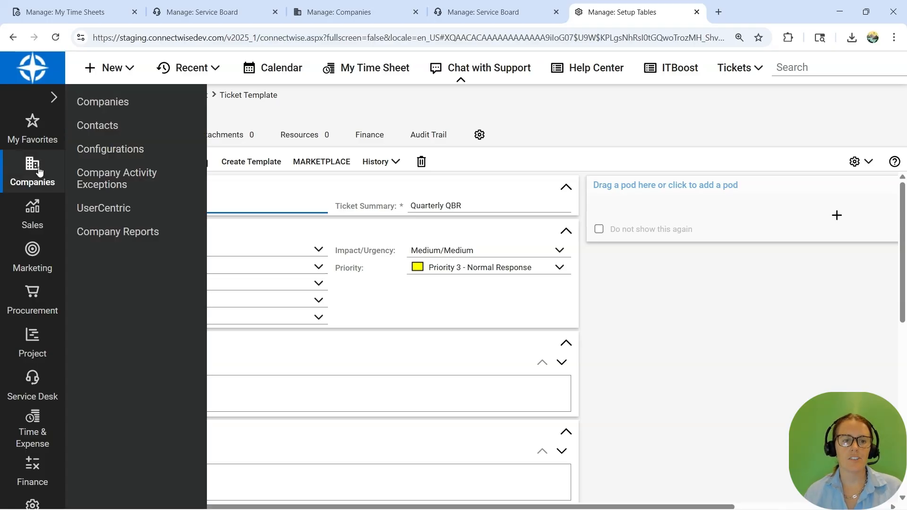
pyautogui.click(101, 105)
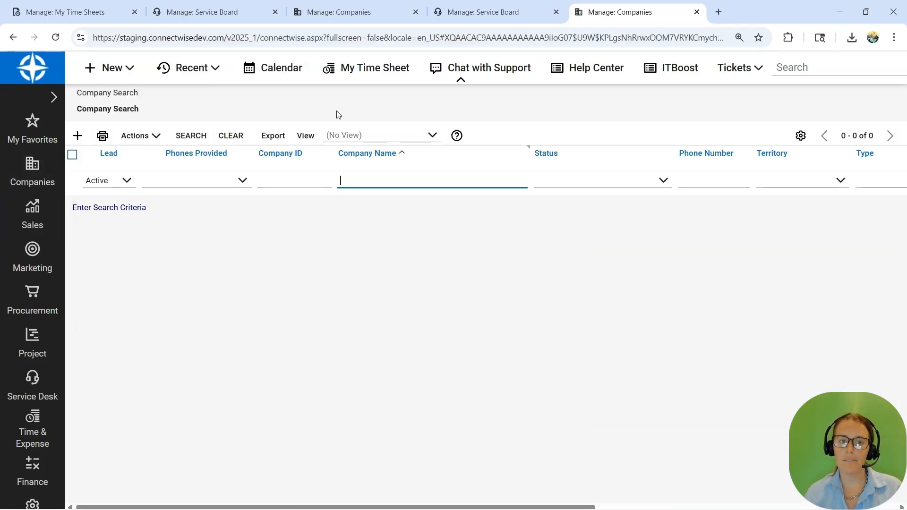
pyautogui.click(185, 135)
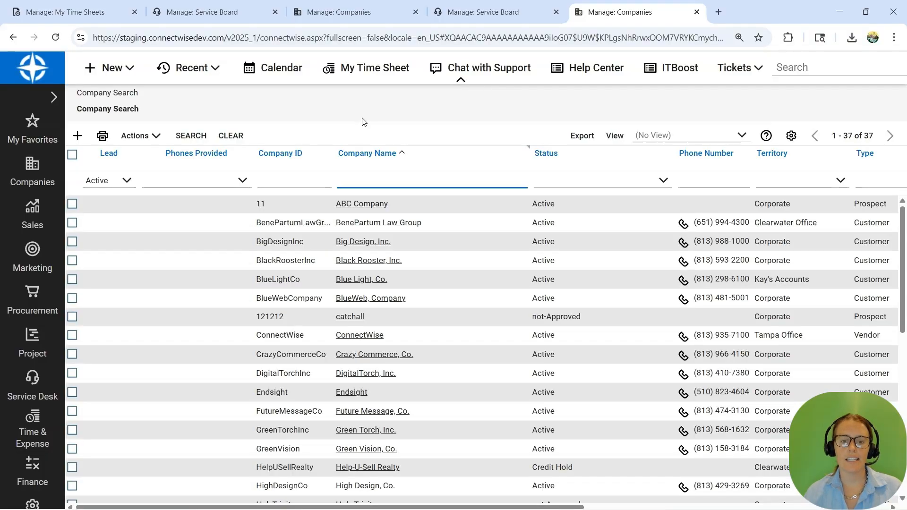
pyautogui.click(376, 414)
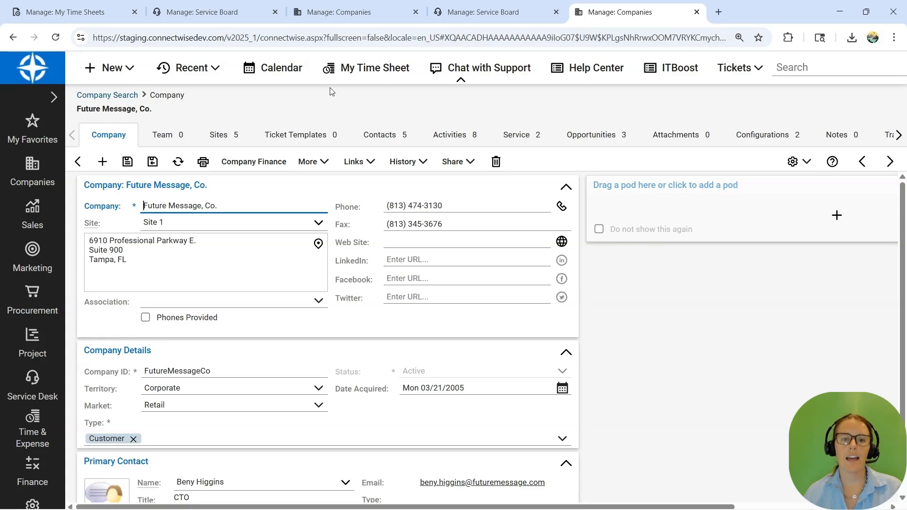
pyautogui.click(307, 143)
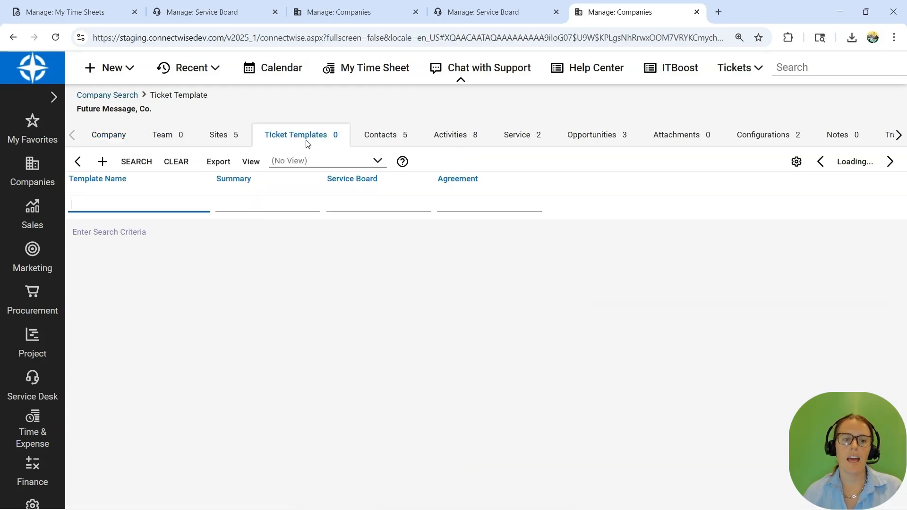
# Create a new ticket template for Future Message, Co. as a one-time copy of the standard QBR template, named QBR
pyautogui.click(102, 164)
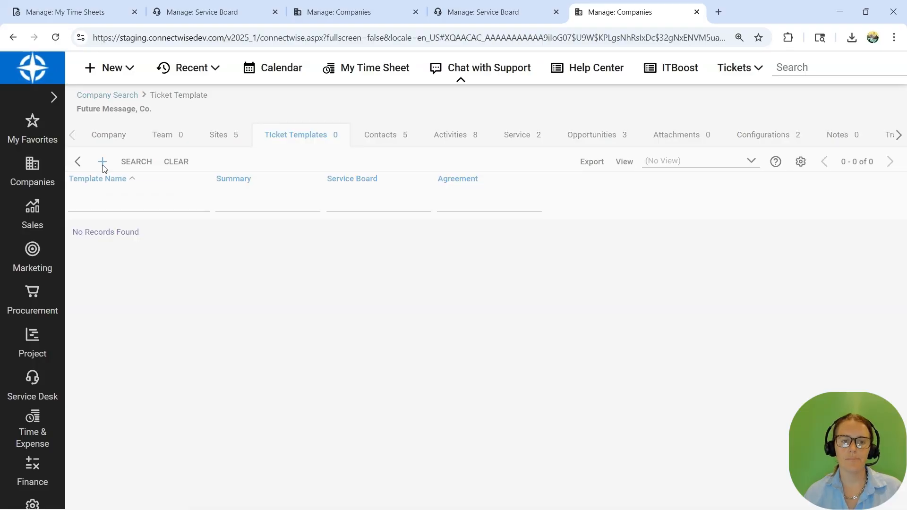
pyautogui.click(321, 183)
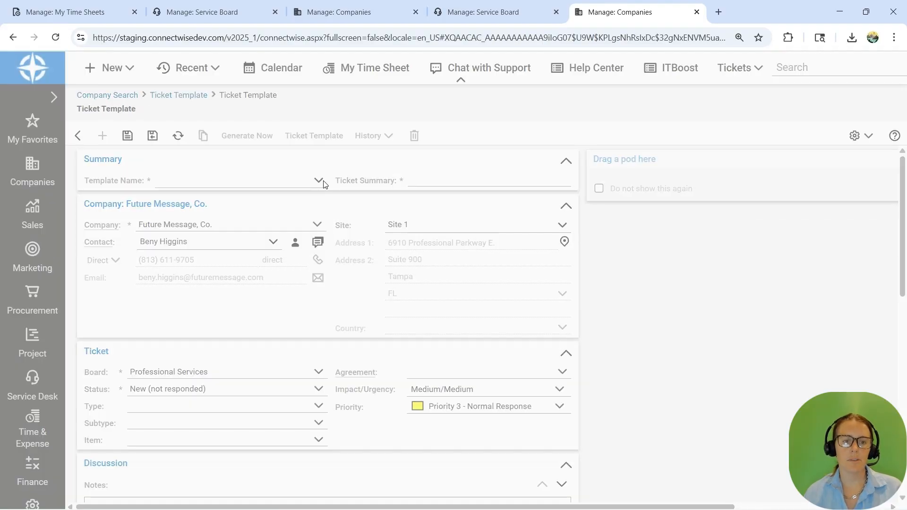
pyautogui.click(171, 324)
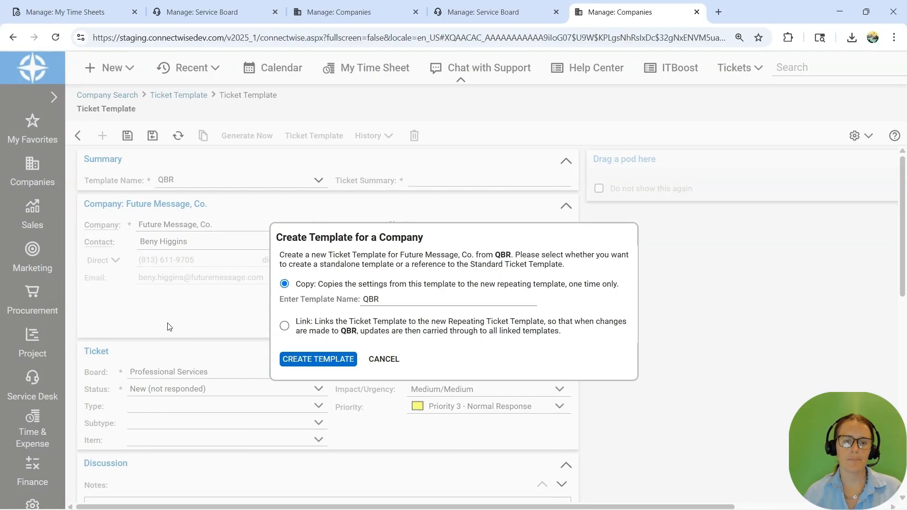
pyautogui.click(325, 365)
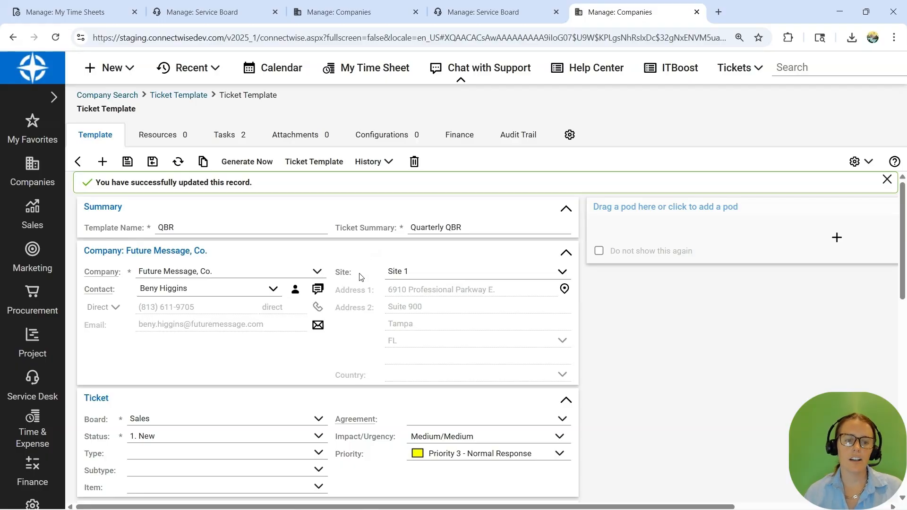
# Set the company ticket template's board to Professional Services and its type to Proactive
pyautogui.scroll(-1, 359, 292)
pyautogui.click(318, 361)
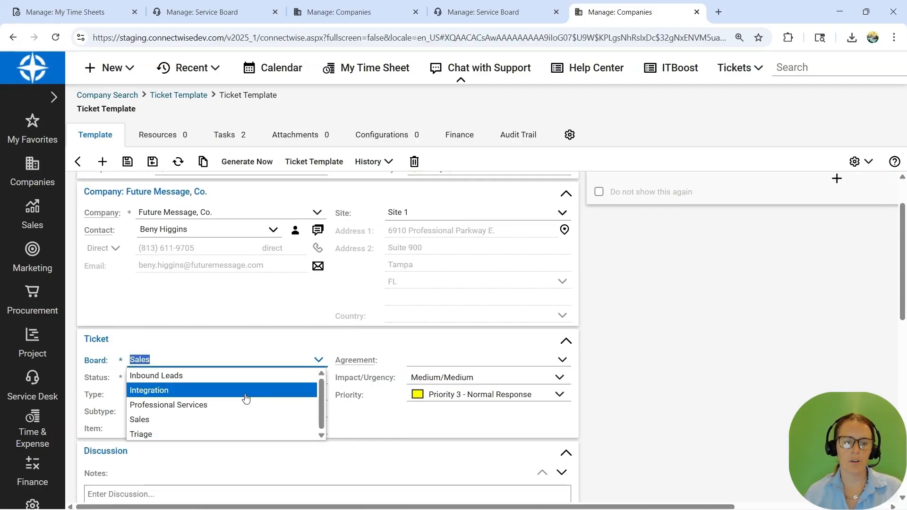
pyautogui.click(240, 403)
pyautogui.click(318, 393)
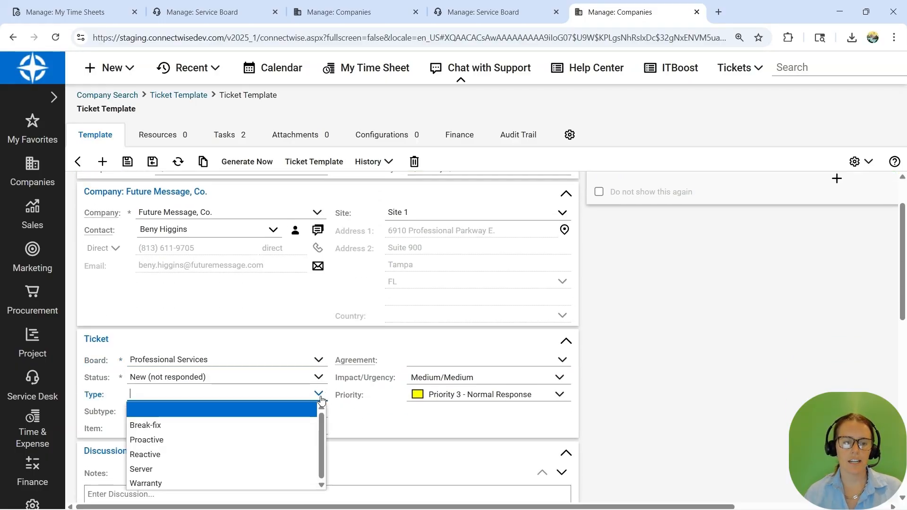
pyautogui.click(210, 439)
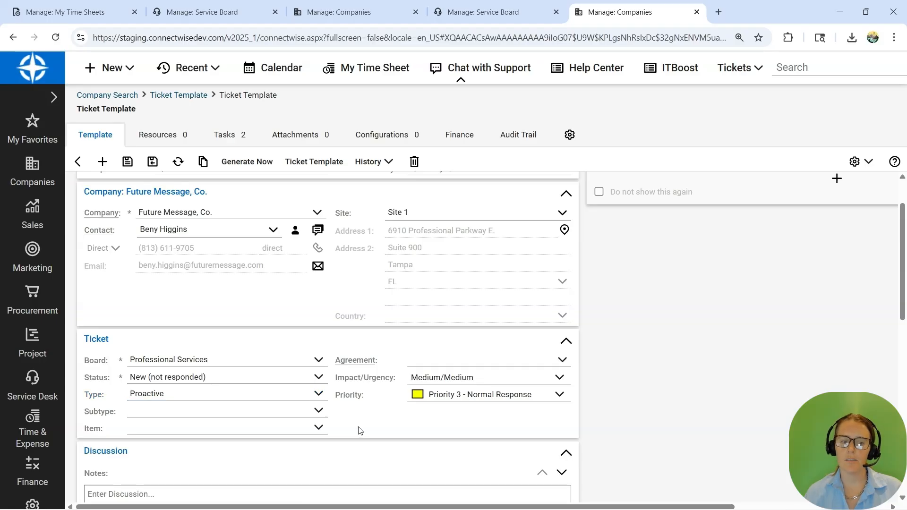
# Save the company's QBR template, run Generate Now on it and dismiss the generation result
pyautogui.scroll(-1, 359, 430)
pyautogui.scroll(-6, 378, 423)
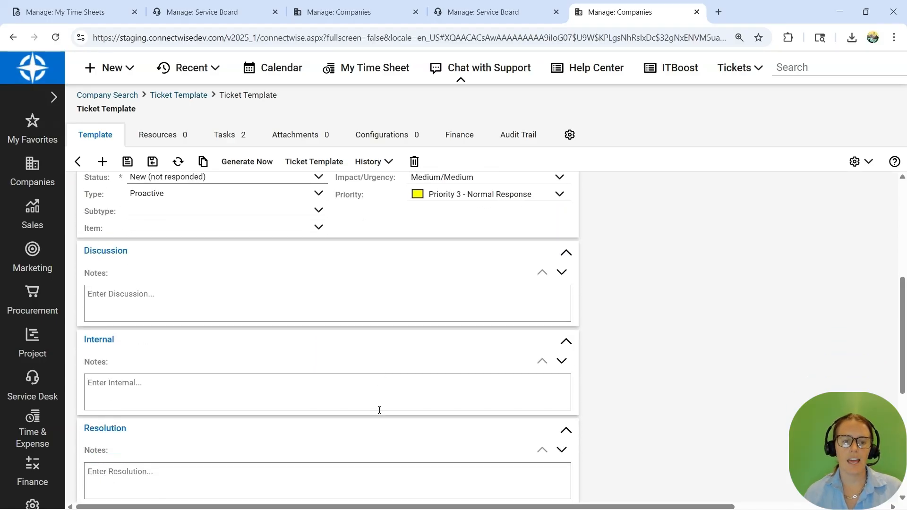
pyautogui.scroll(-1, 368, 336)
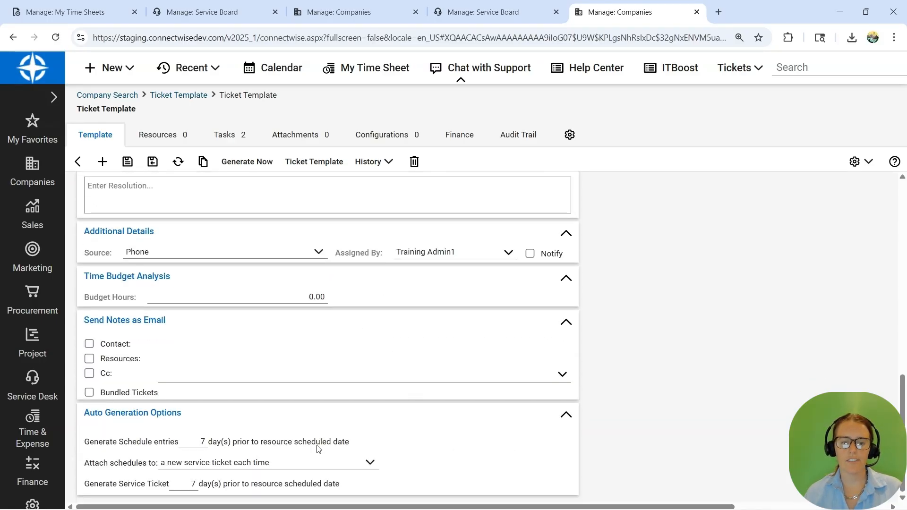
pyautogui.scroll(10, 217, 284)
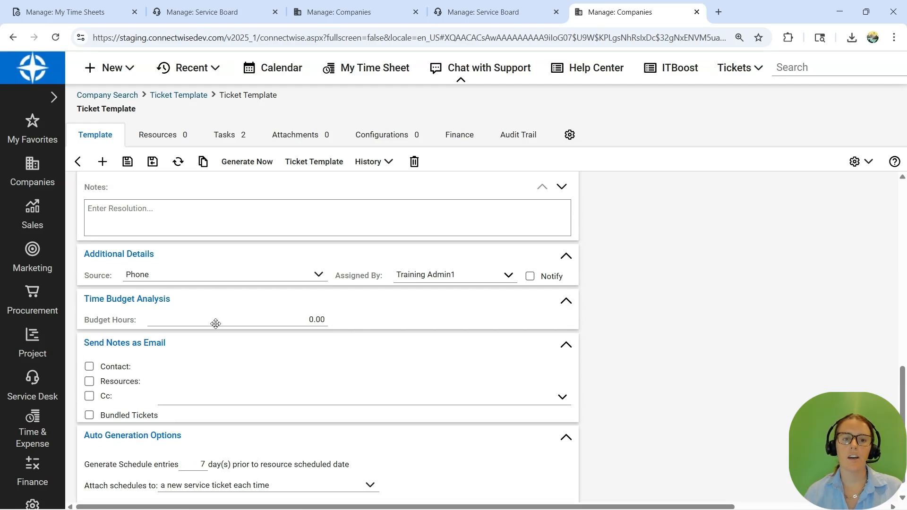
pyautogui.click(128, 161)
pyautogui.click(127, 162)
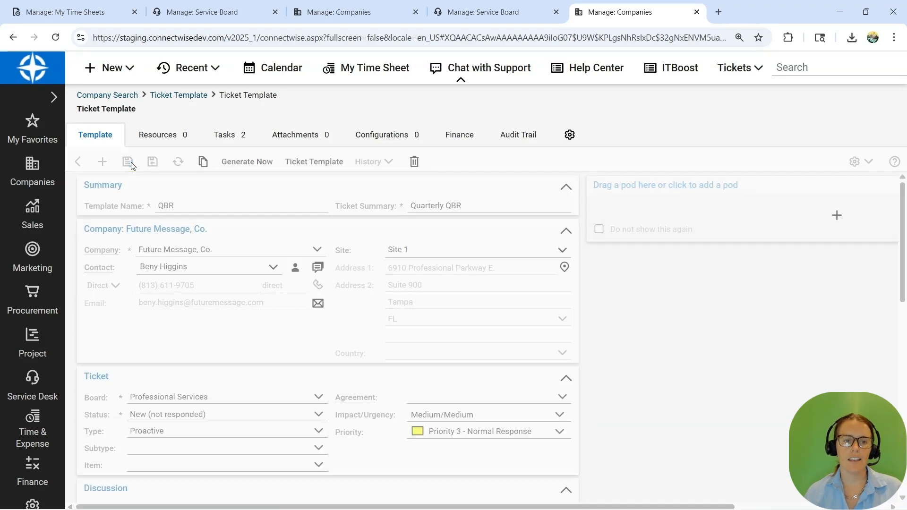
pyautogui.click(246, 161)
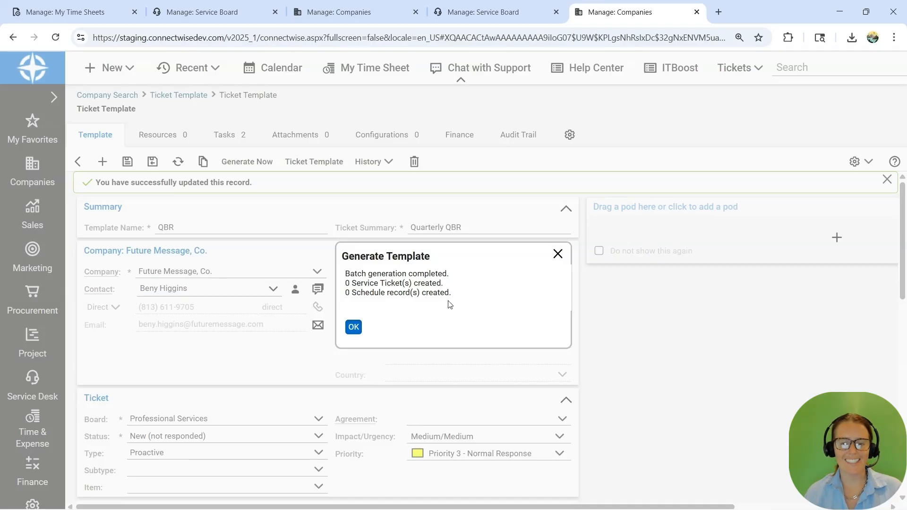
pyautogui.click(558, 254)
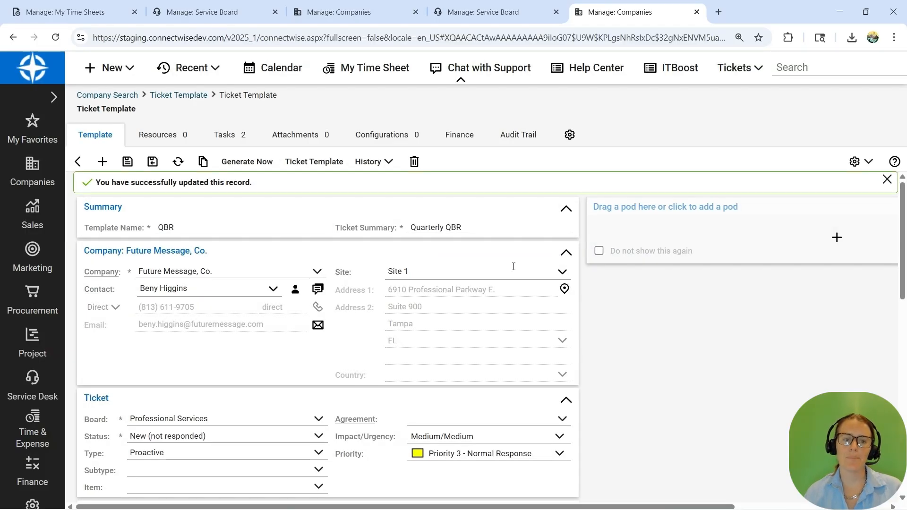
# Add an unassigned resource entry to the QBR template with a monthly repetition pattern and a start date of 11/01/2025
pyautogui.click(158, 135)
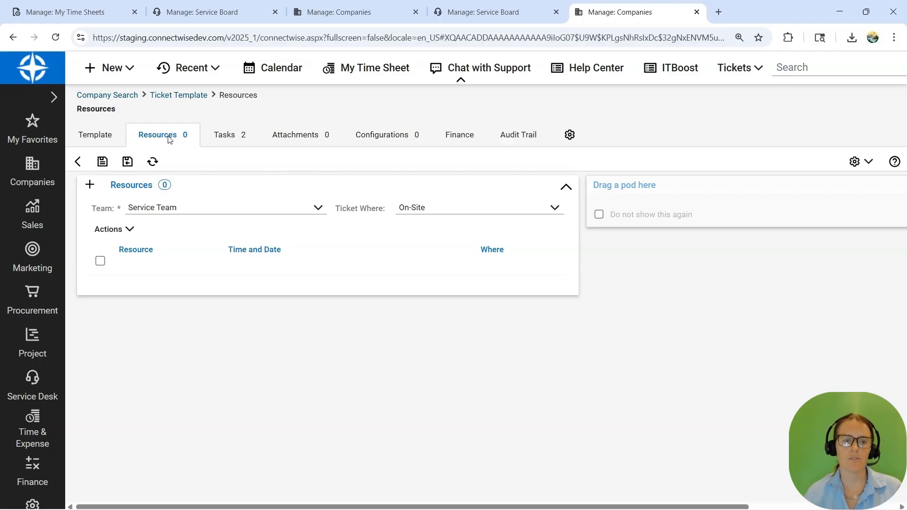
pyautogui.click(91, 187)
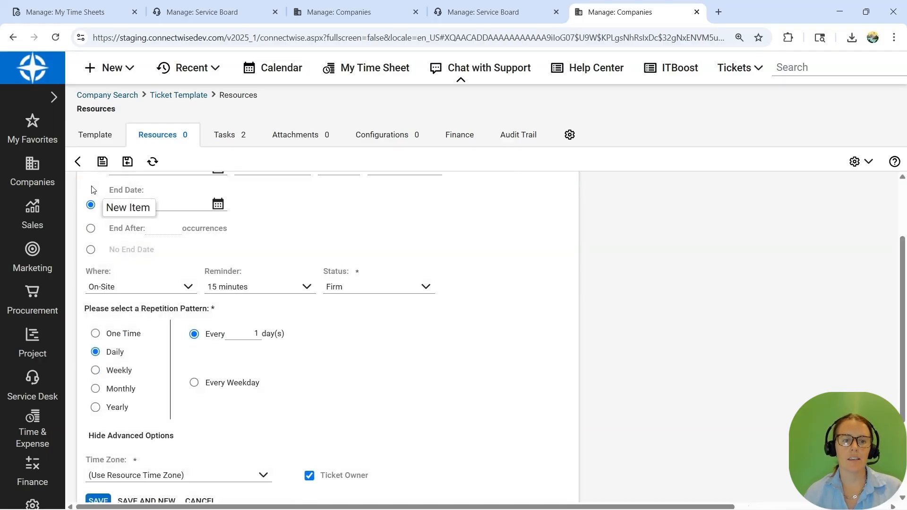
pyautogui.scroll(3, 401, 252)
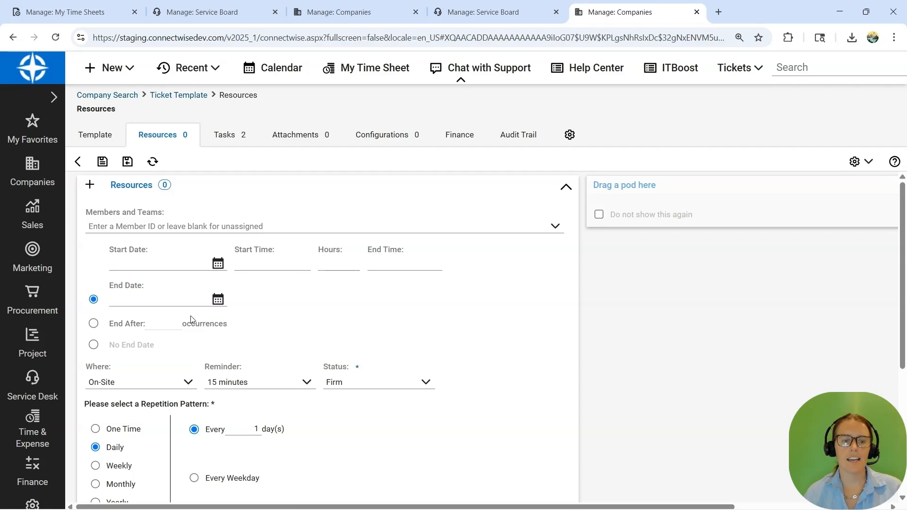
pyautogui.scroll(-1, 227, 312)
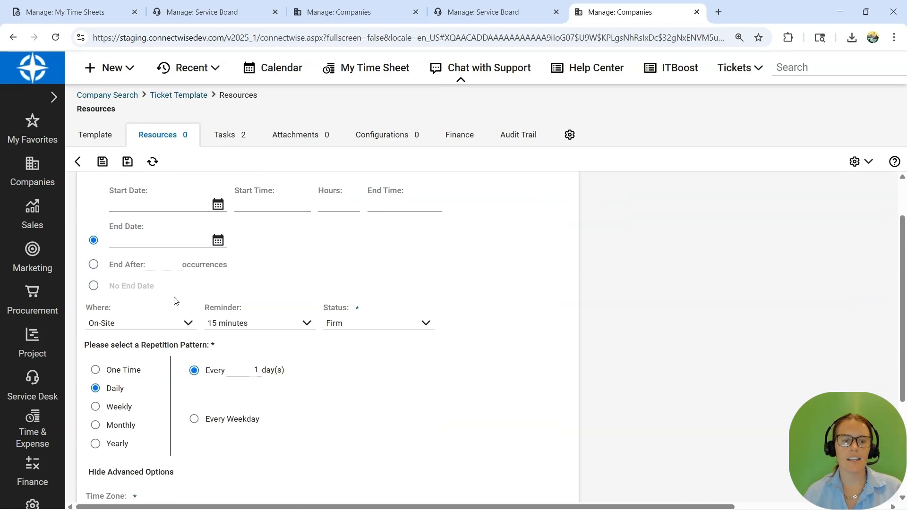
pyautogui.scroll(-1, 175, 301)
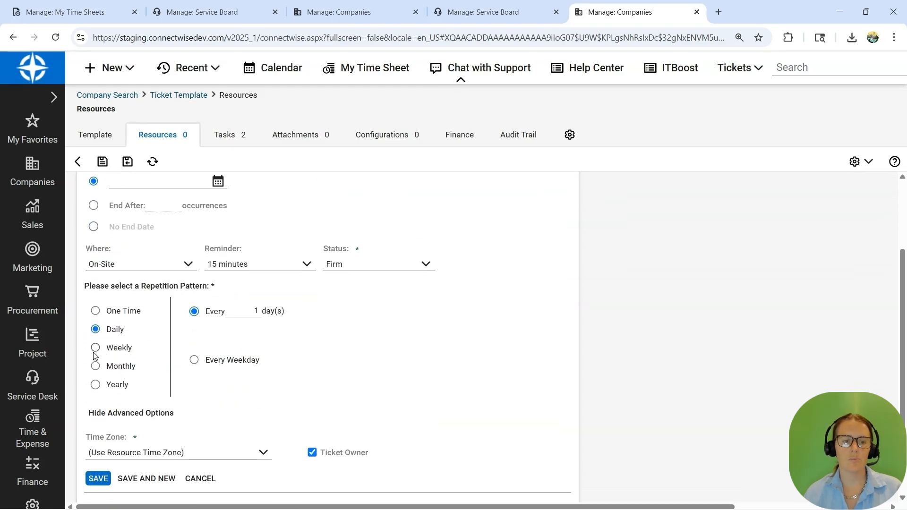
pyautogui.click(95, 366)
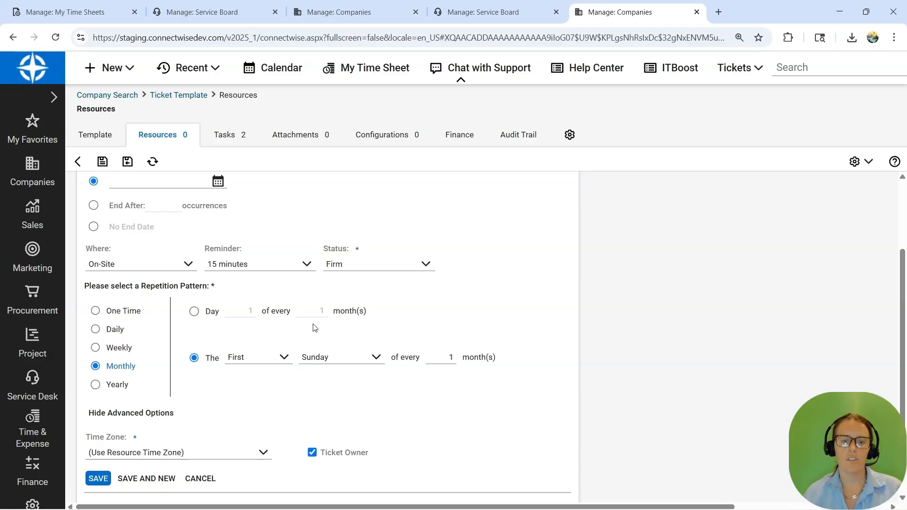
pyautogui.scroll(2, 286, 285)
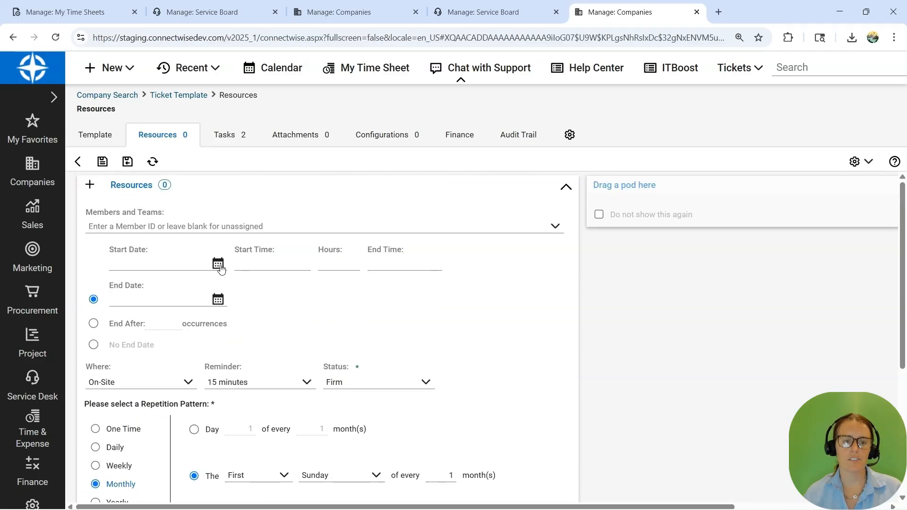
pyautogui.click(218, 265)
pyautogui.click(262, 298)
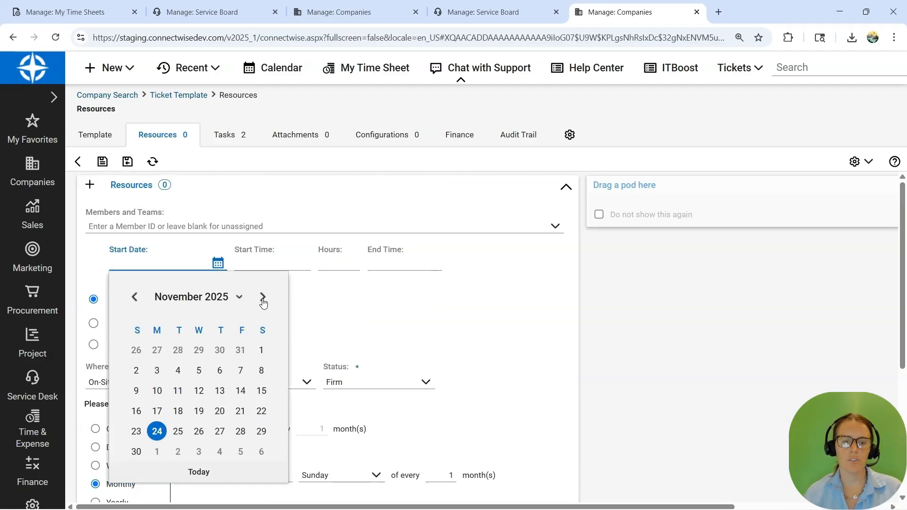
pyautogui.click(261, 350)
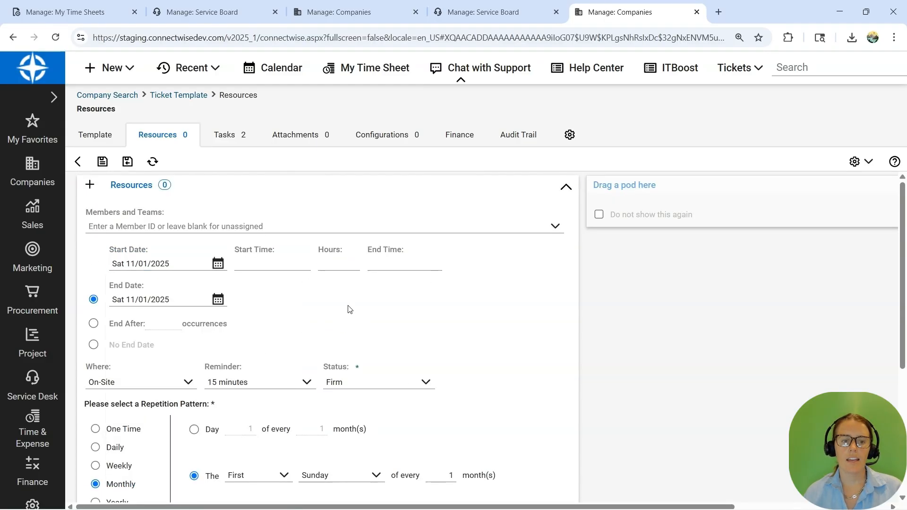
# Set the resource entry to repeat on the first Sunday of every 3 months and save it
pyautogui.scroll(-1, 293, 308)
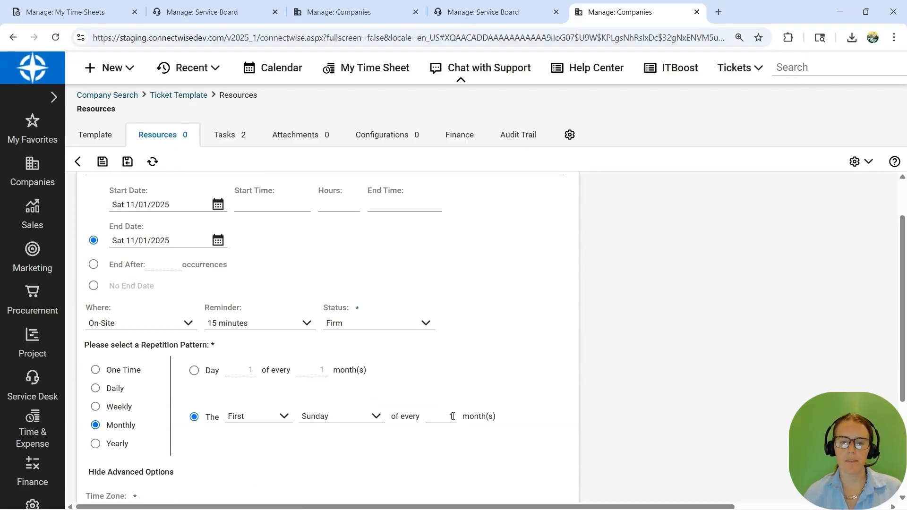
pyautogui.doubleClick(443, 413)
pyautogui.click(496, 362)
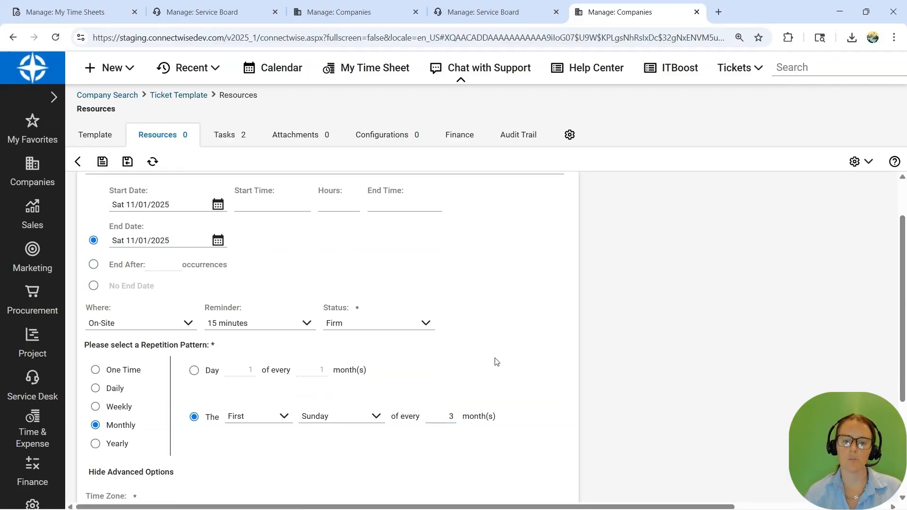
pyautogui.scroll(-3, 496, 362)
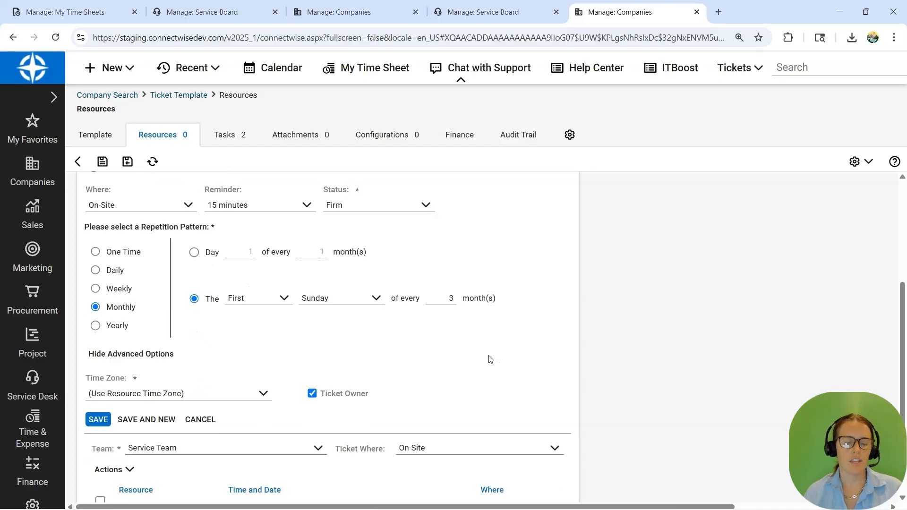
pyautogui.scroll(5, 467, 373)
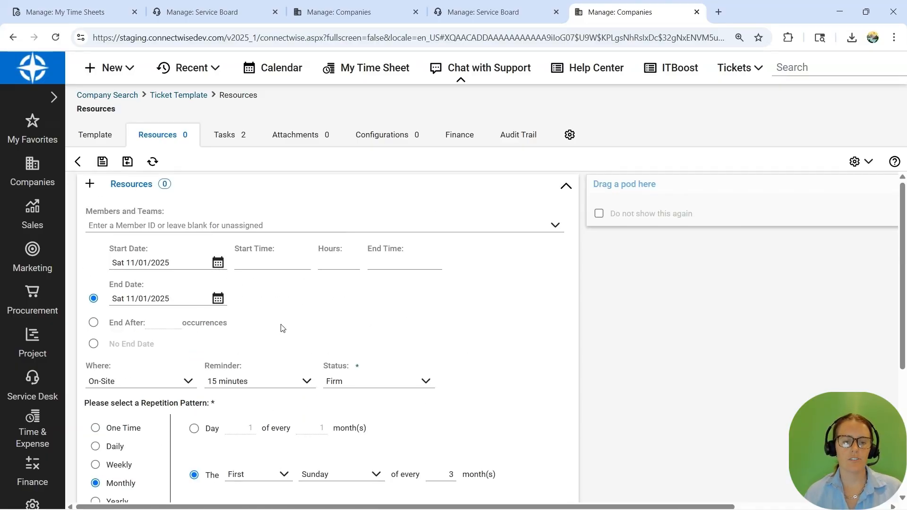
pyautogui.scroll(-4, 281, 328)
pyautogui.click(97, 420)
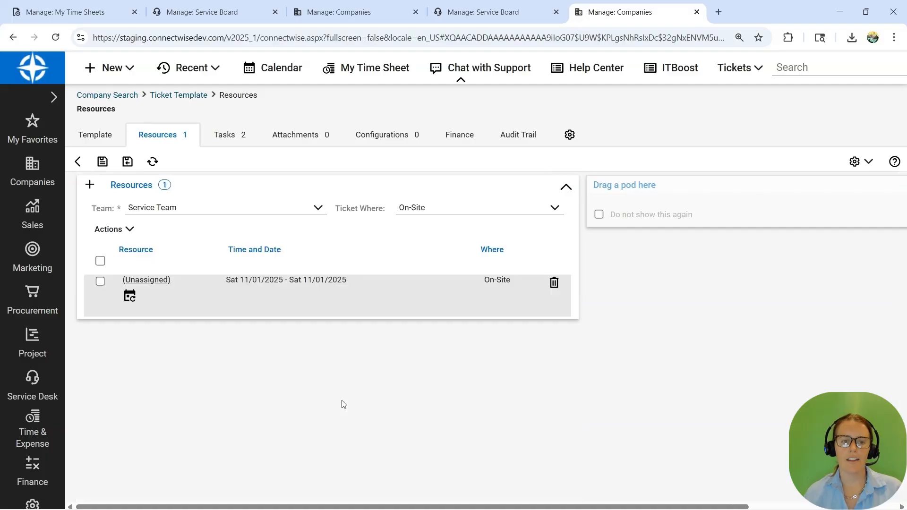
# Return to the QBR template, run Generate Now with the new resource schedule and dismiss the result
pyautogui.click(92, 138)
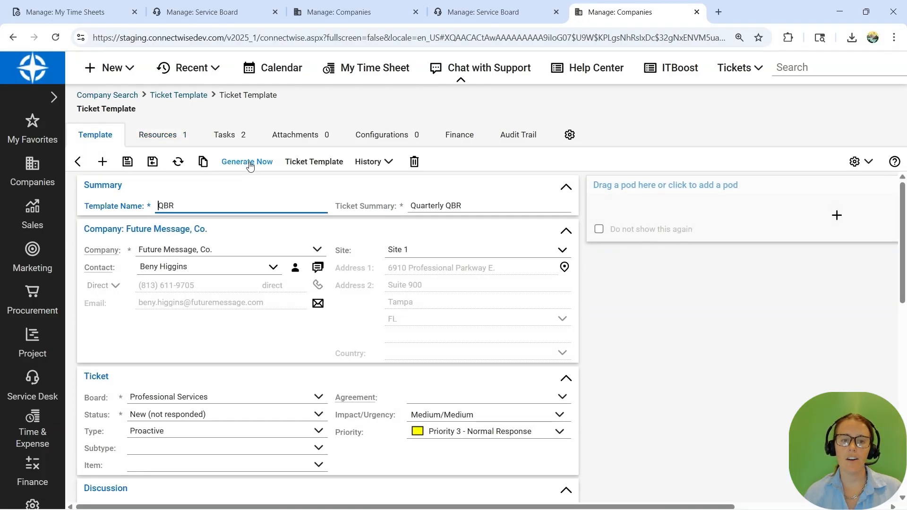
pyautogui.click(249, 163)
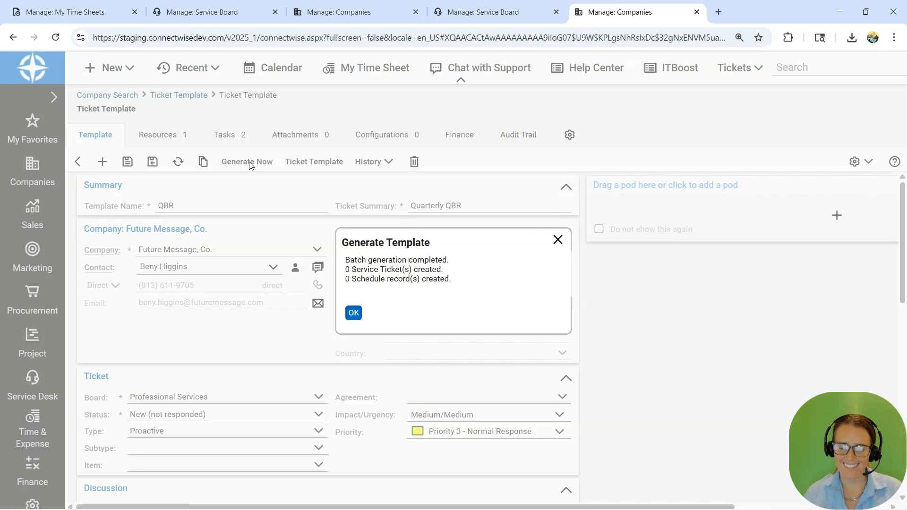
pyautogui.click(354, 313)
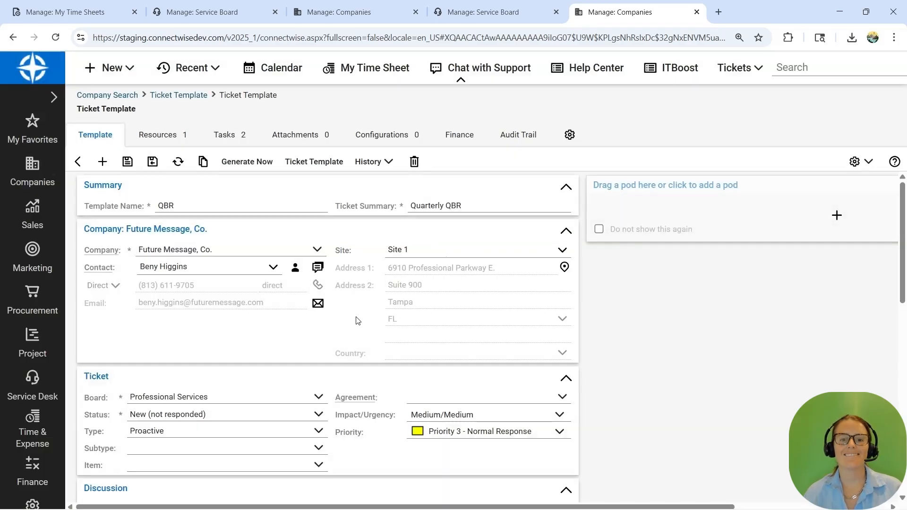
# Assign Training Admin1 to the template's unassigned resource entry and save the change
pyautogui.click(166, 137)
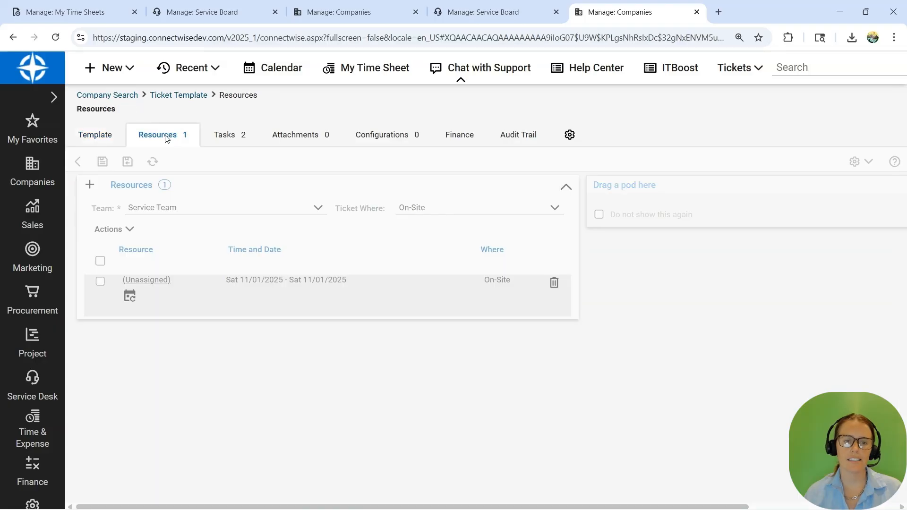
pyautogui.click(148, 282)
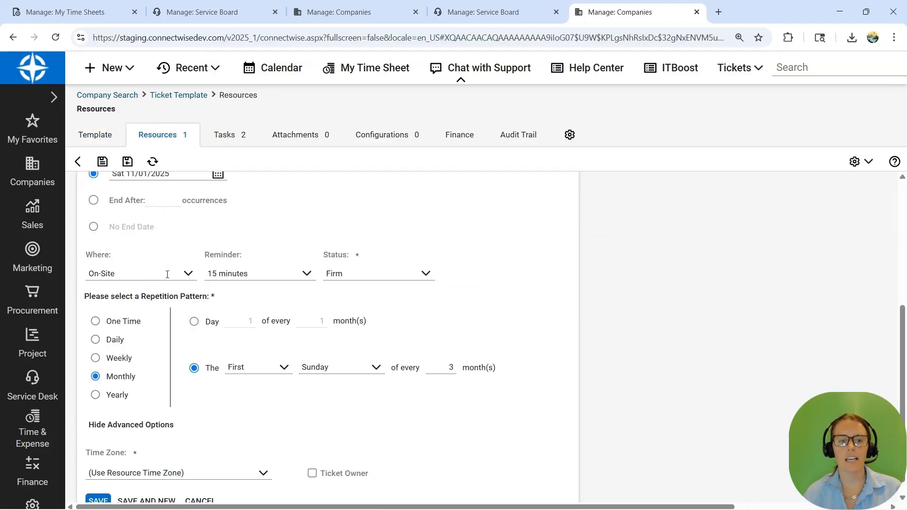
pyautogui.scroll(5, 415, 259)
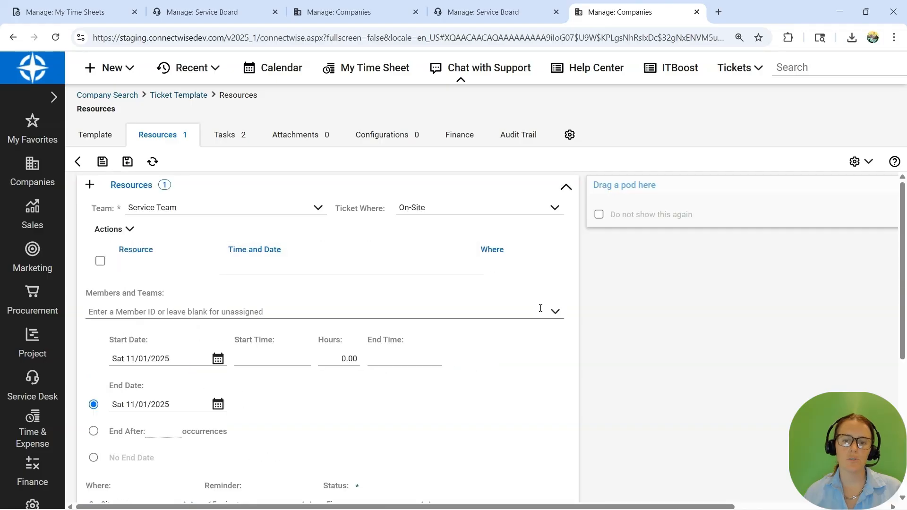
pyautogui.click(554, 313)
pyautogui.click(205, 350)
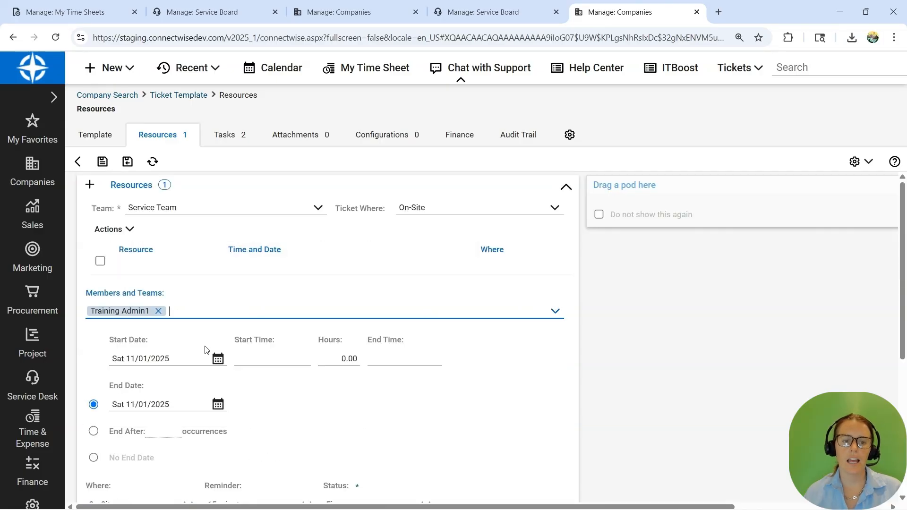
pyautogui.click(102, 163)
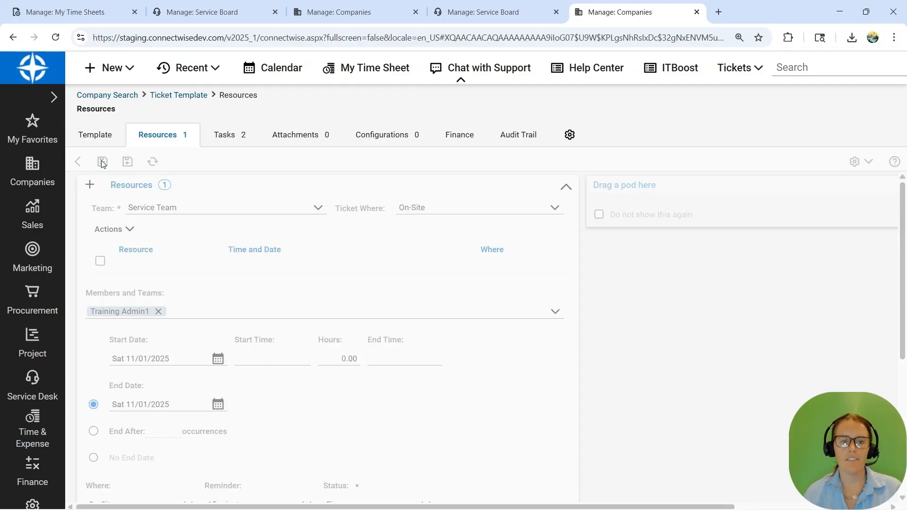
# Run Generate Now on the QBR template again with the assigned resource and close the result dialog
pyautogui.click(95, 135)
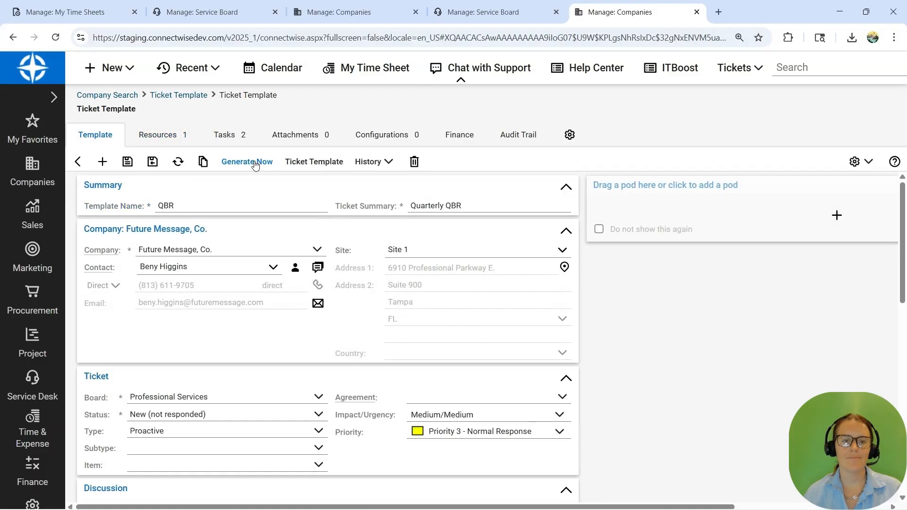
pyautogui.click(254, 163)
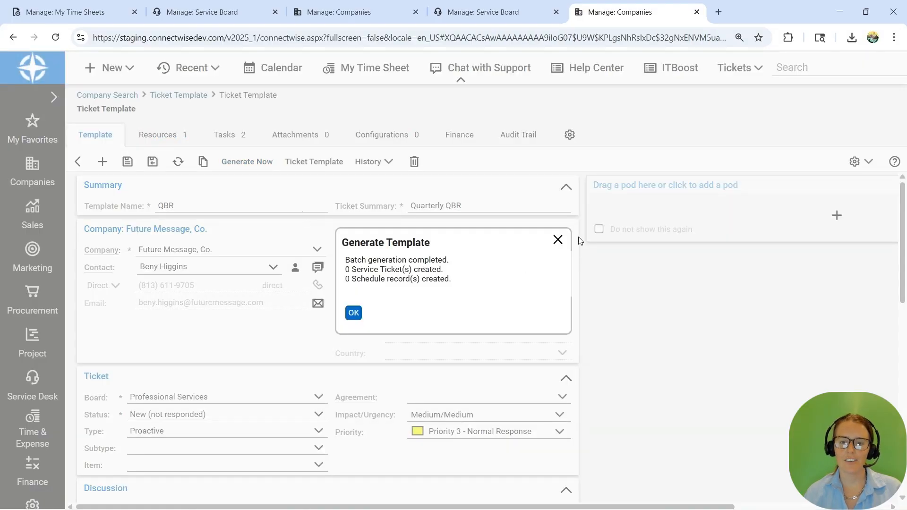
pyautogui.click(557, 240)
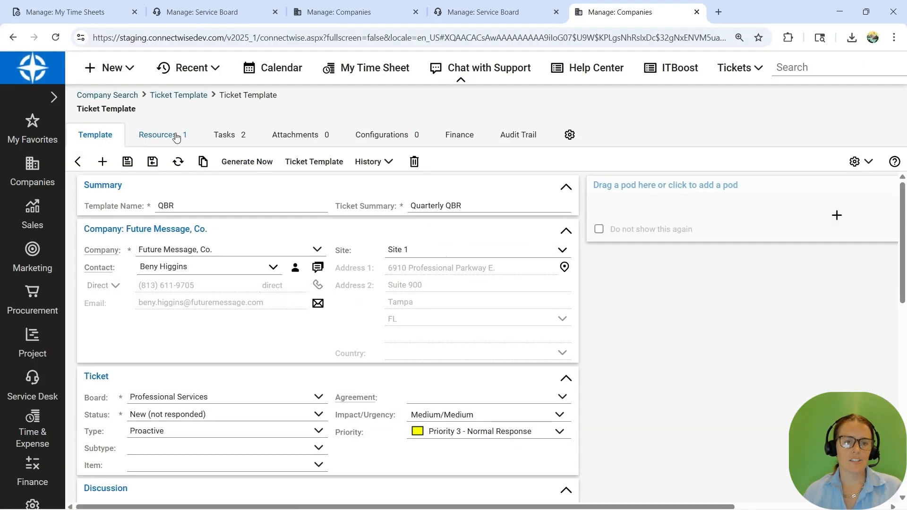
# Change the Training Admin1 resource entry to have no end date and save it
pyautogui.click(156, 138)
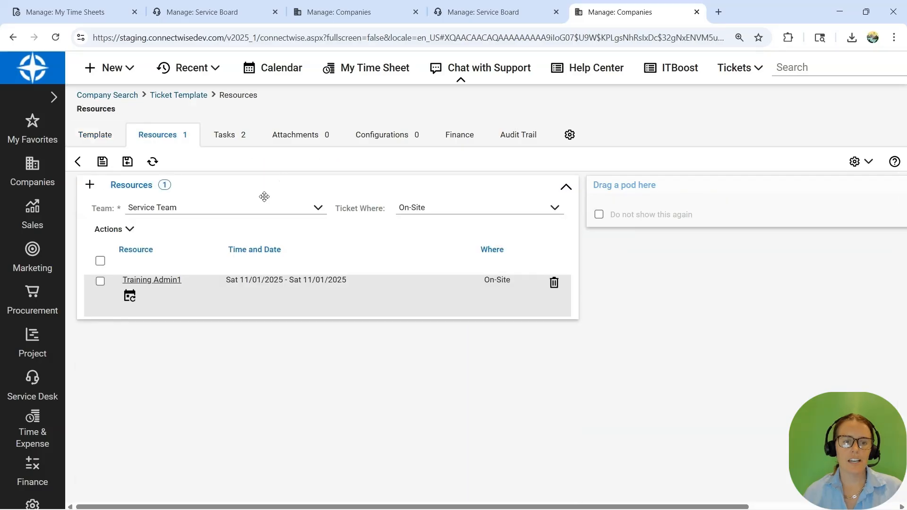
pyautogui.click(161, 282)
pyautogui.scroll(4, 233, 279)
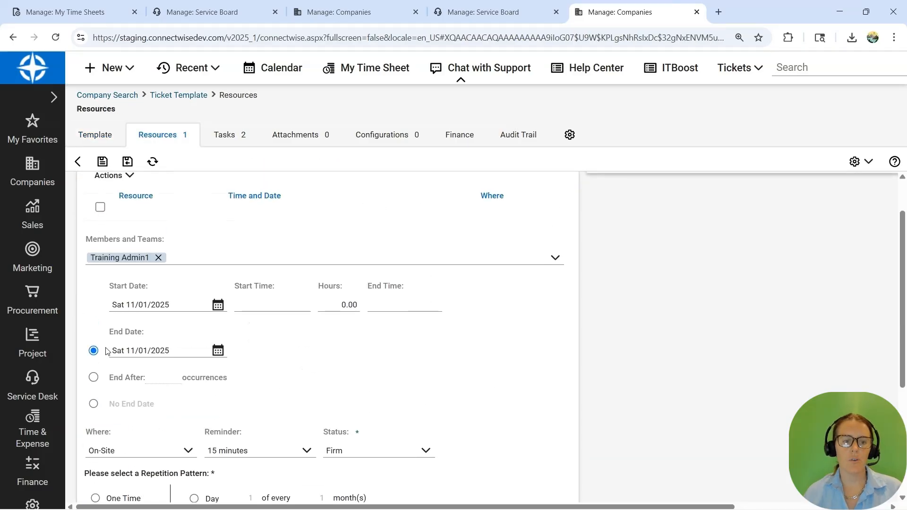
pyautogui.click(93, 377)
pyautogui.click(93, 403)
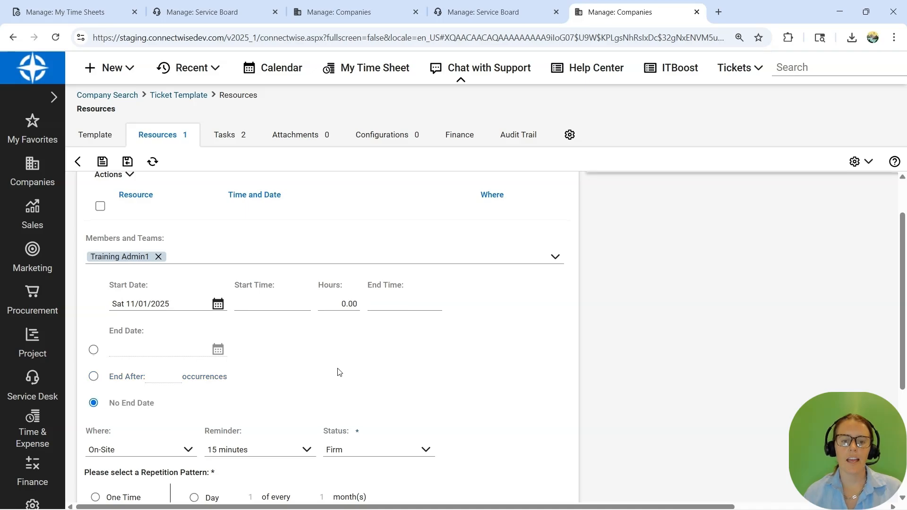
pyautogui.scroll(-4, 338, 370)
pyautogui.scroll(-1, 453, 317)
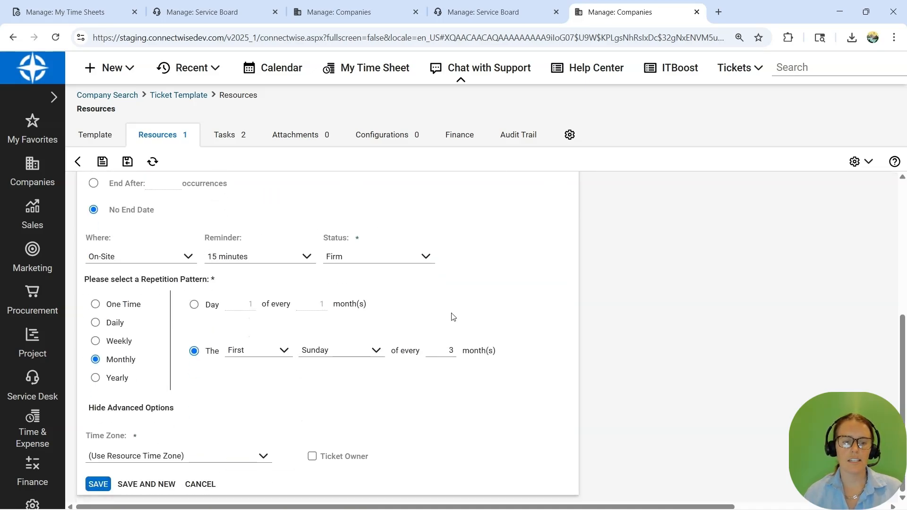
pyautogui.click(97, 485)
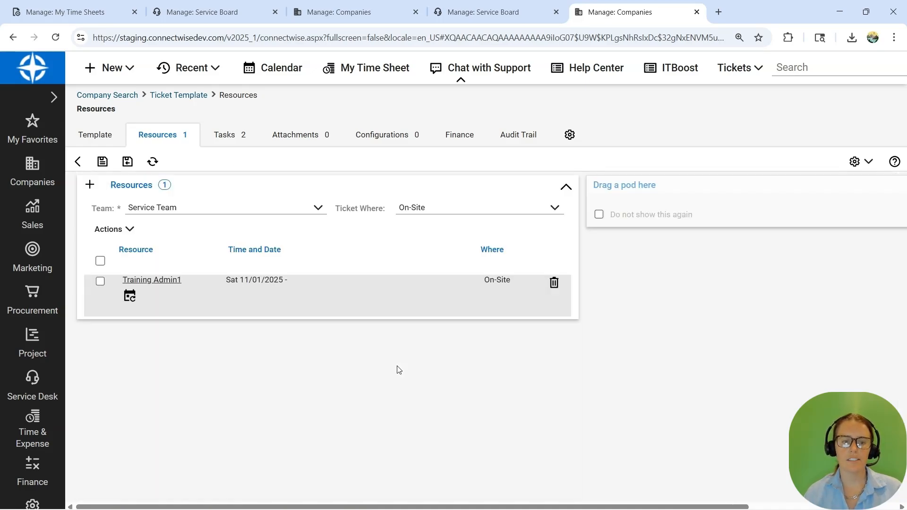
# In the QBR template's auto generation options, set schedule entries to generate 14 days prior to the resource scheduled date
pyautogui.click(98, 138)
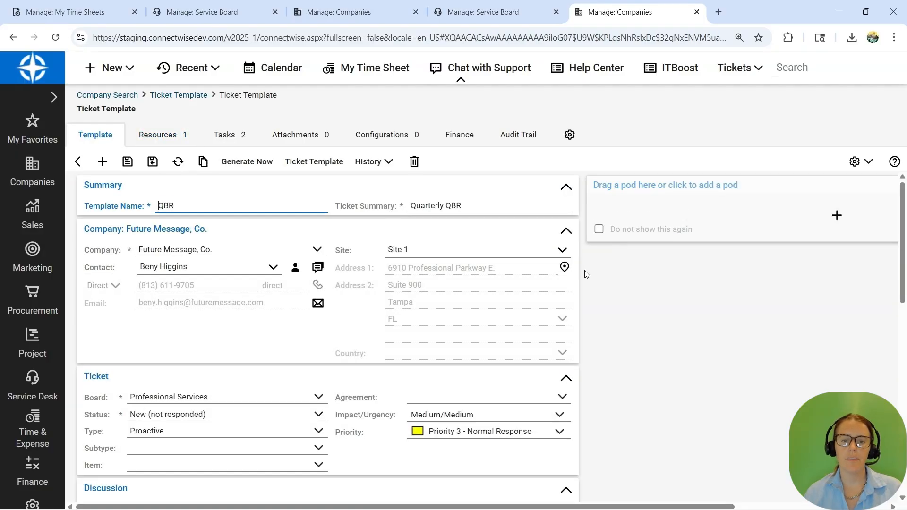
pyautogui.scroll(-9, 585, 273)
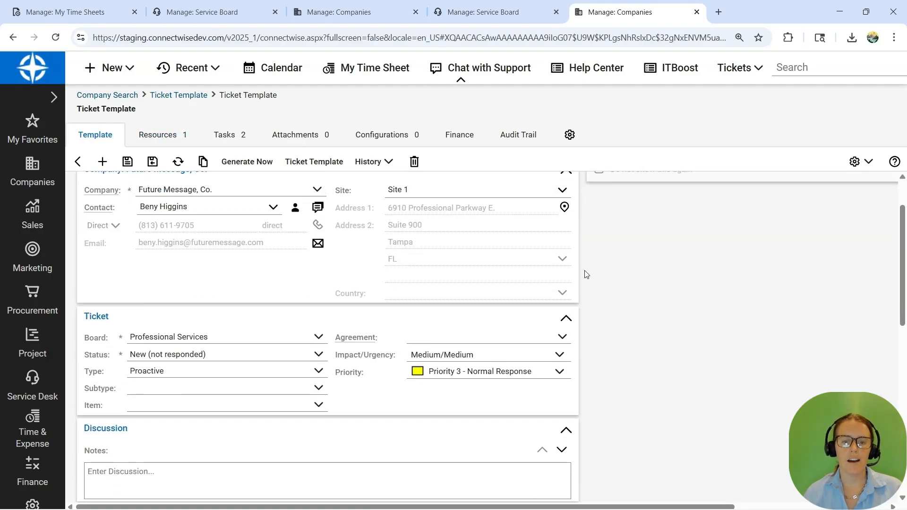
pyautogui.scroll(-2, 585, 274)
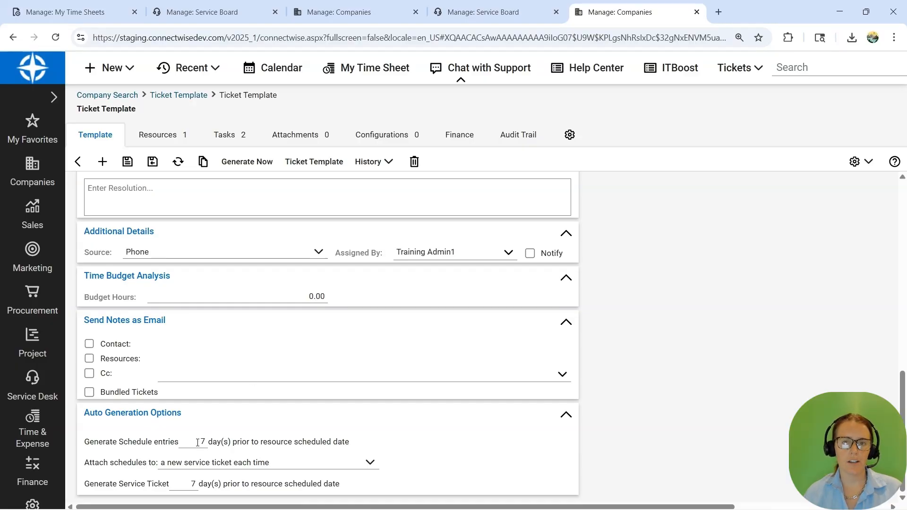
pyautogui.doubleClick(197, 442)
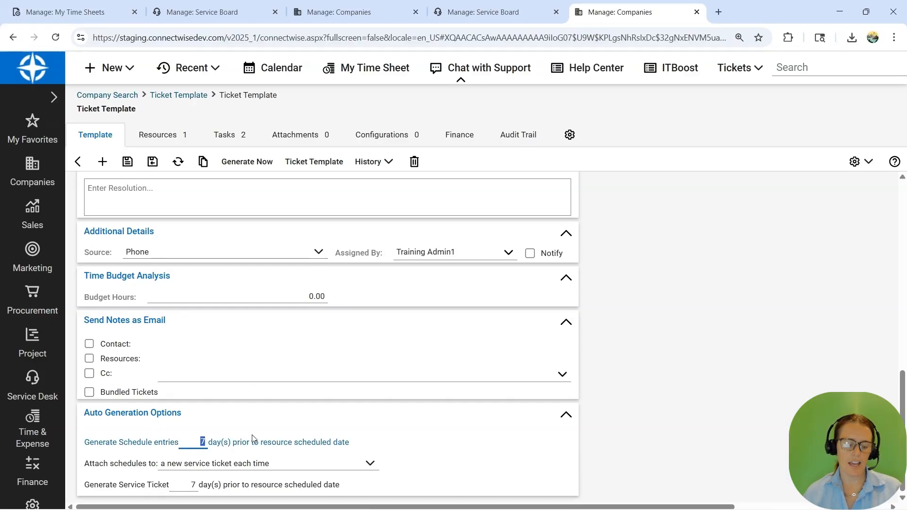
pyautogui.write('14')
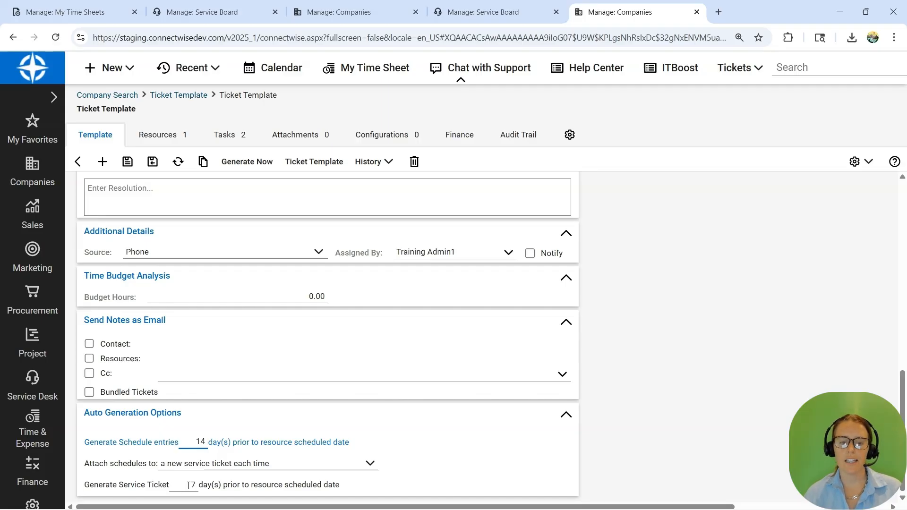
# Save the QBR template with service tickets generating 14 days prior to the resource scheduled date, and run Generate Now on it
pyautogui.doubleClick(189, 486)
pyautogui.write('14')
pyautogui.click(439, 448)
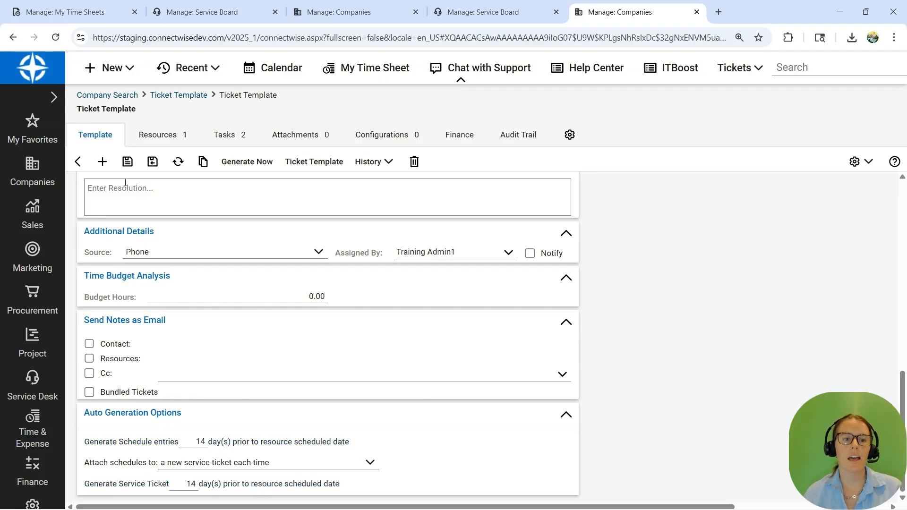
pyautogui.click(128, 165)
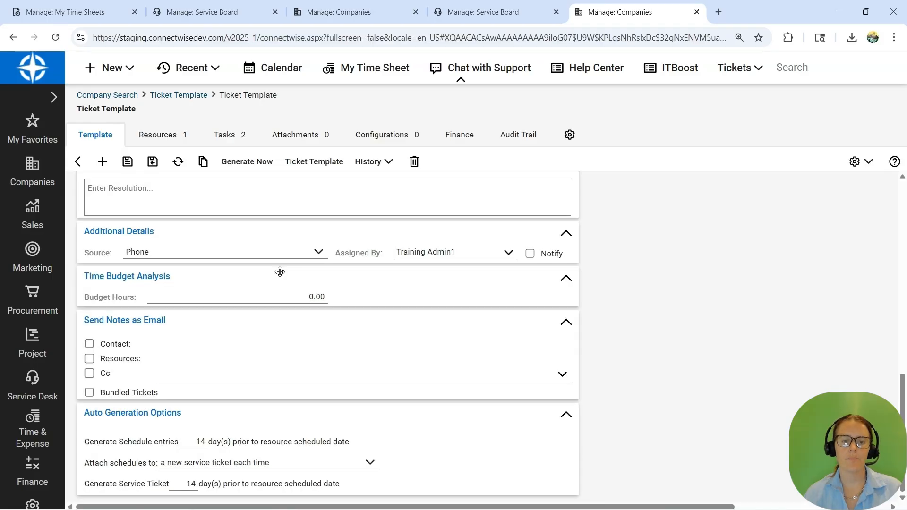
pyautogui.click(253, 165)
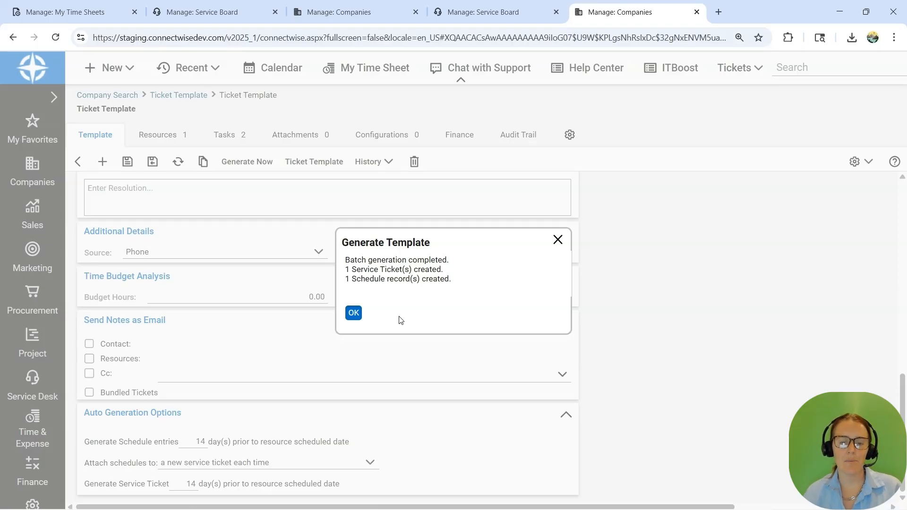
pyautogui.click(353, 312)
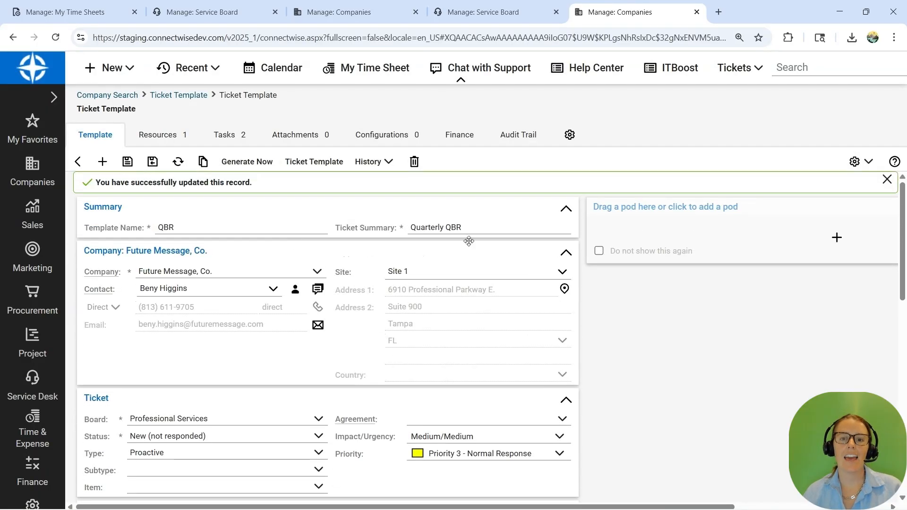
# Refresh the Professional Services board's ticket list and open the new Quarterly QBR ticket for Future Message, Co
pyautogui.click(483, 11)
pyautogui.click(226, 184)
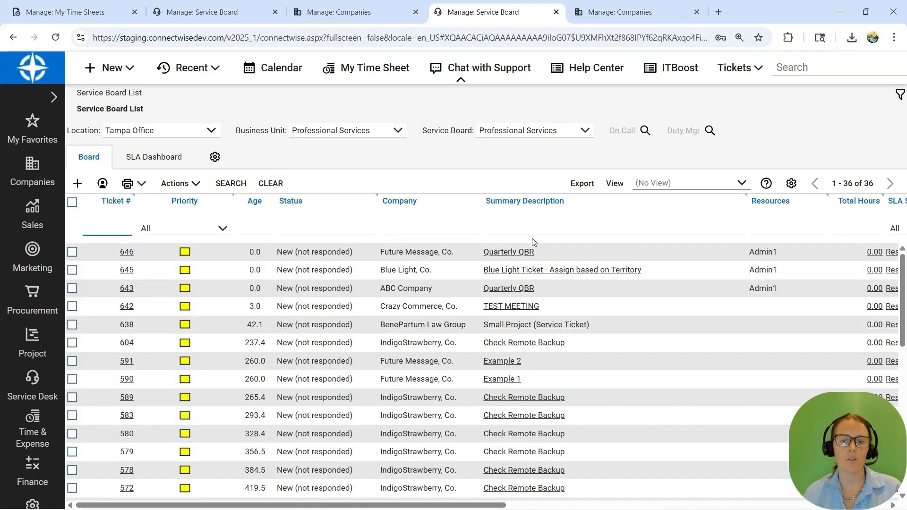
pyautogui.click(520, 253)
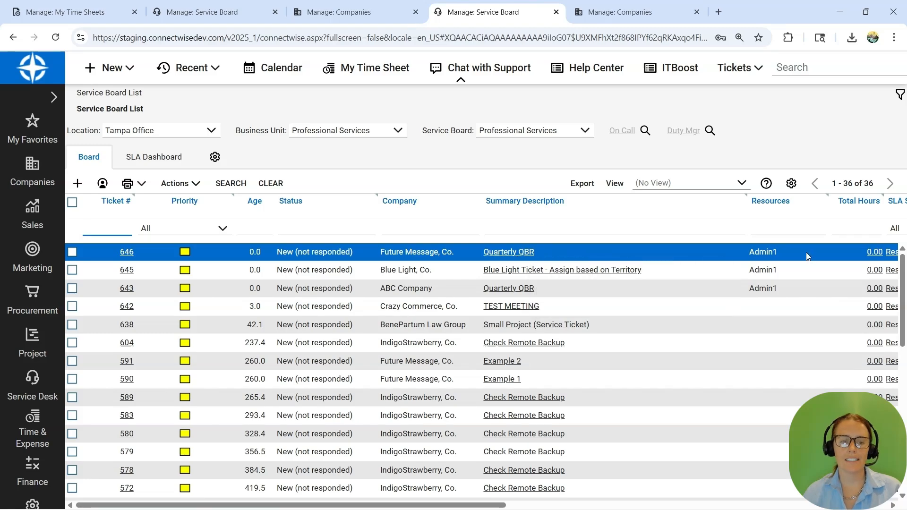
pyautogui.click(126, 253)
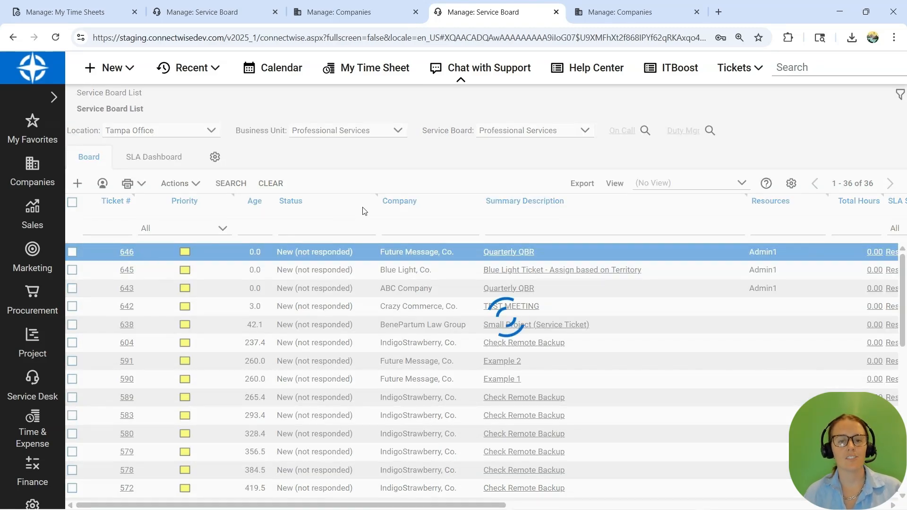